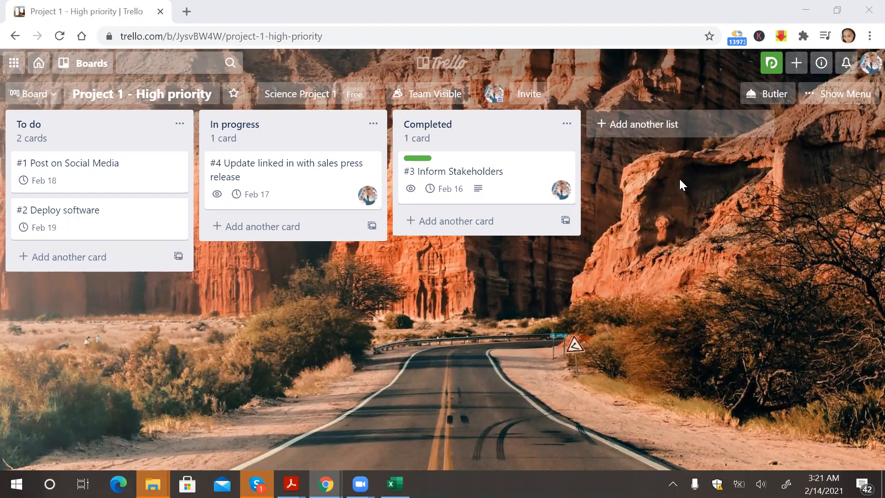
left_click(844, 96)
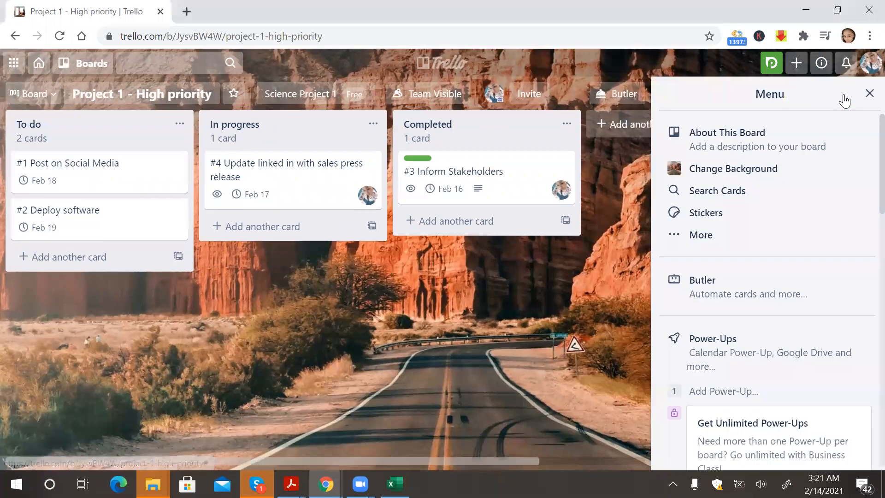
left_click(759, 351)
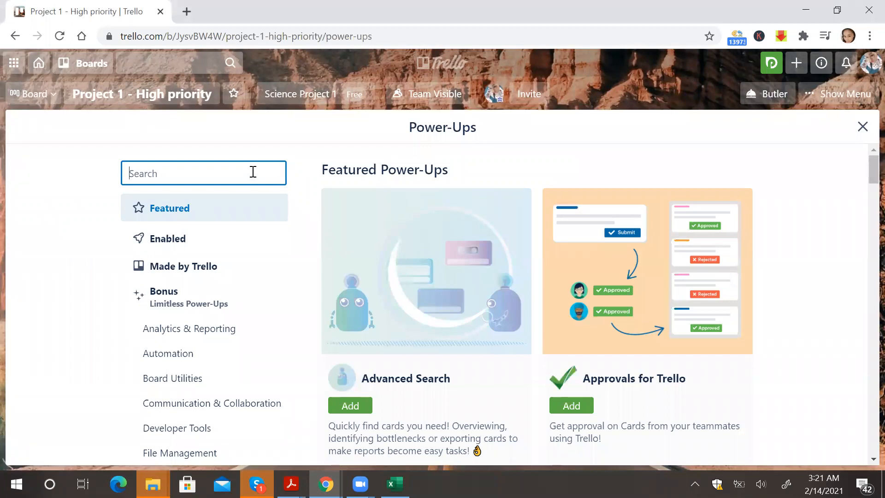
left_click(863, 127)
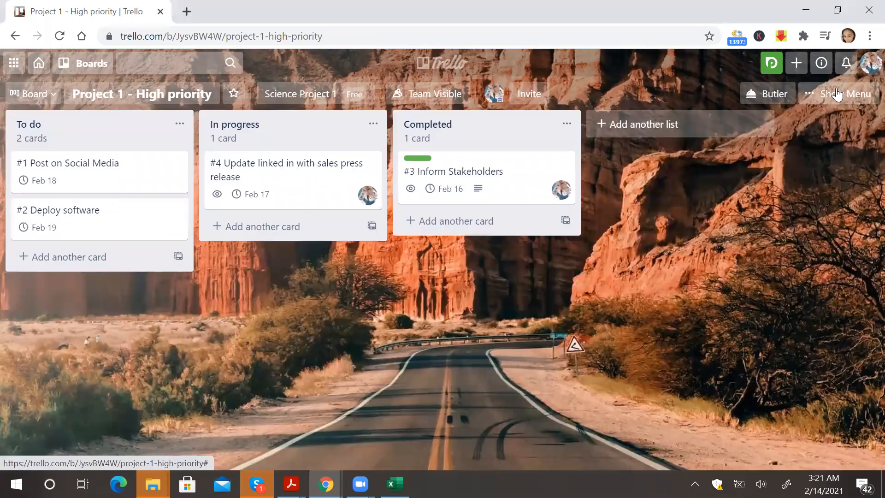
Search the Power-Ups directory for Calendar and add the Calendar Power-Up to the board.
left_click(837, 94)
left_click(766, 346)
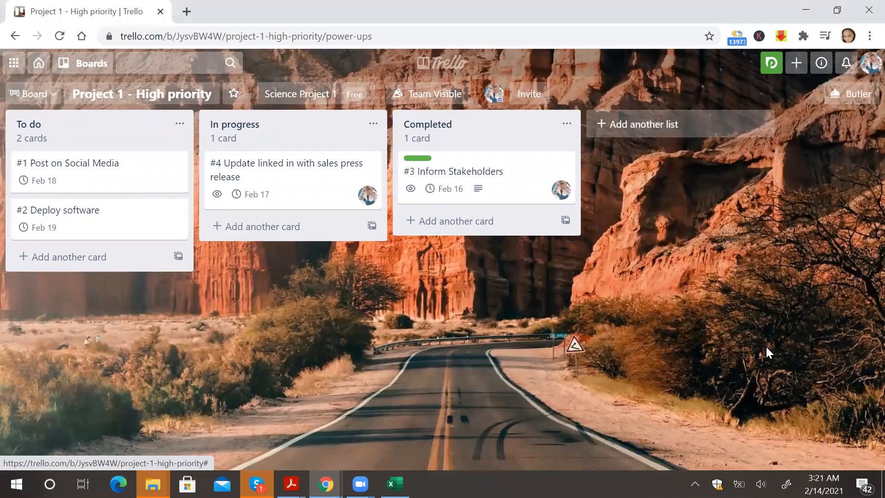
type("Calendar")
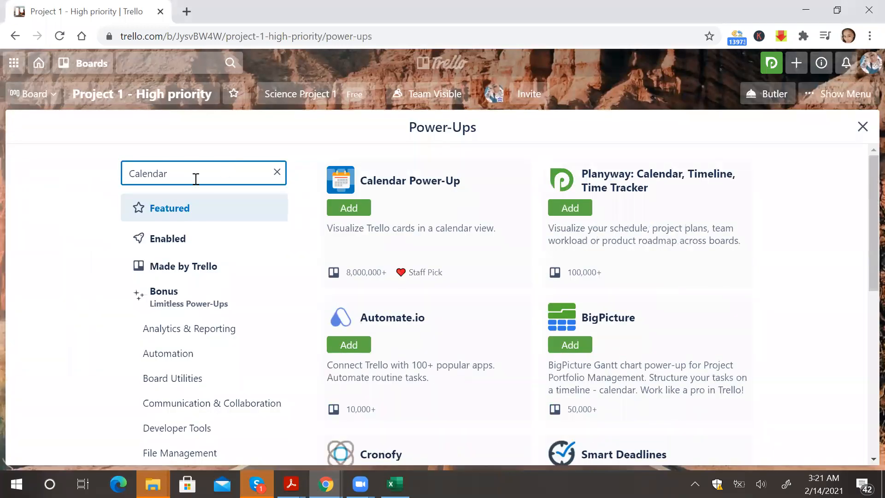
left_click(348, 210)
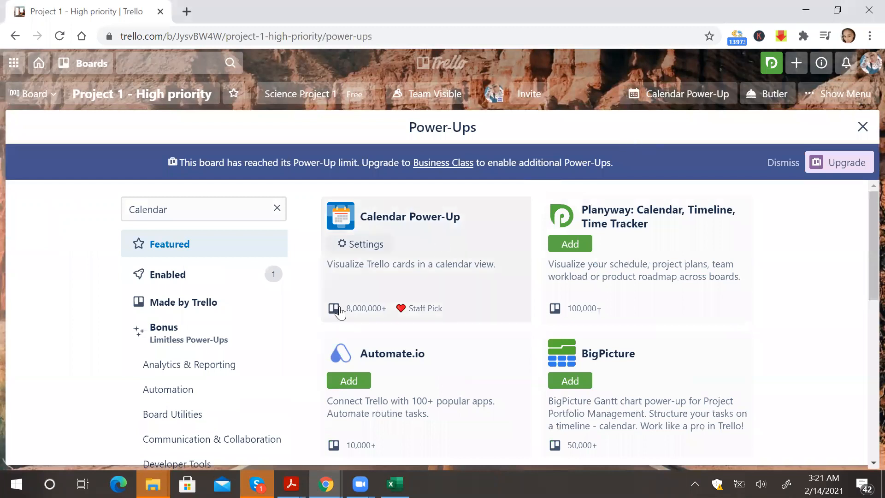
left_click(863, 126)
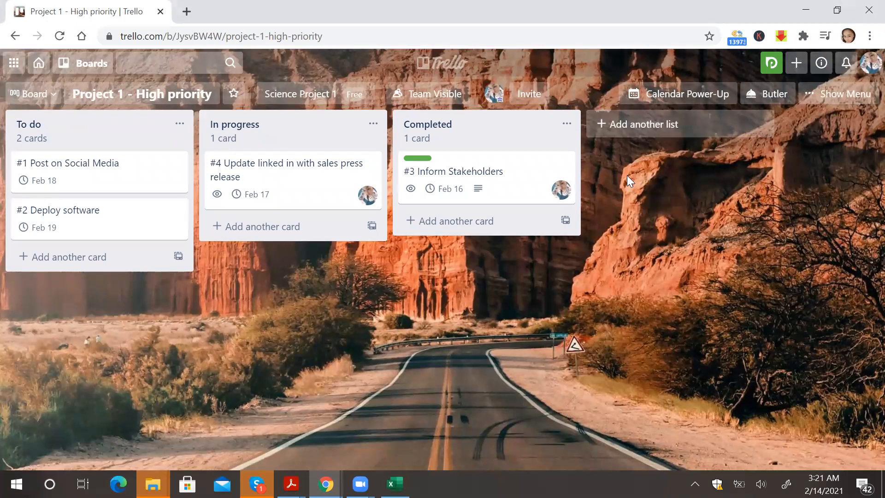
Change the due date of the 'Post on Social Media' card to February 19, 2021.
left_click(126, 169)
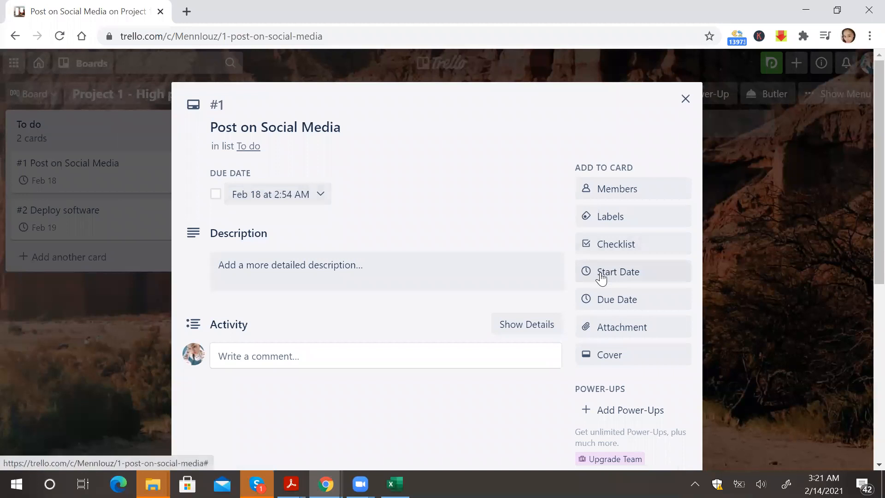
left_click(604, 299)
left_click(730, 264)
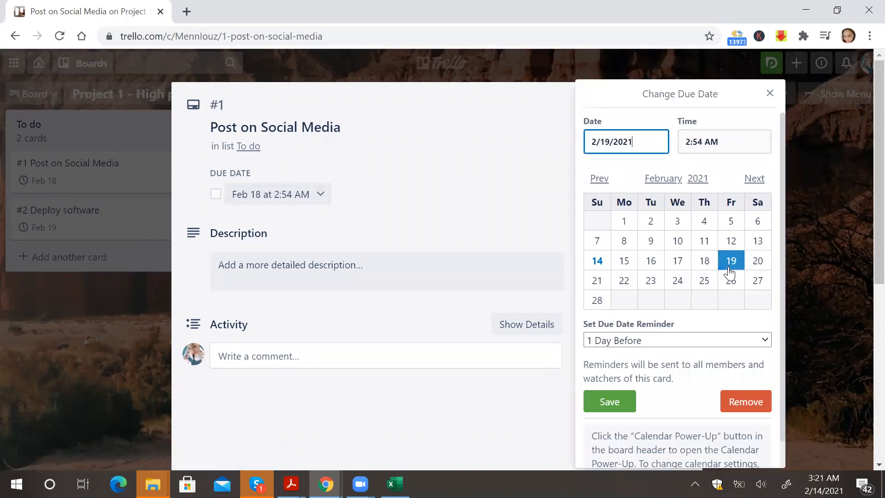
left_click(618, 402)
left_click(686, 99)
Change the due date of the 'Deploy software' card to February 22, 2021.
left_click(123, 224)
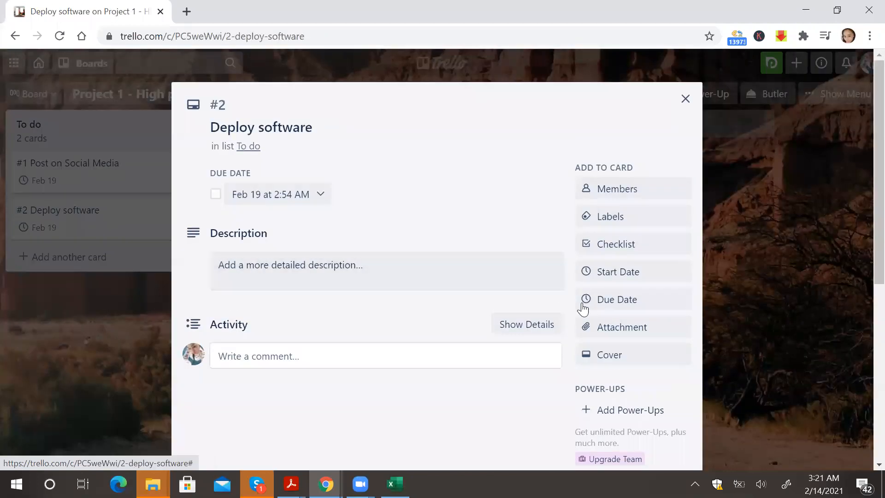
left_click(617, 299)
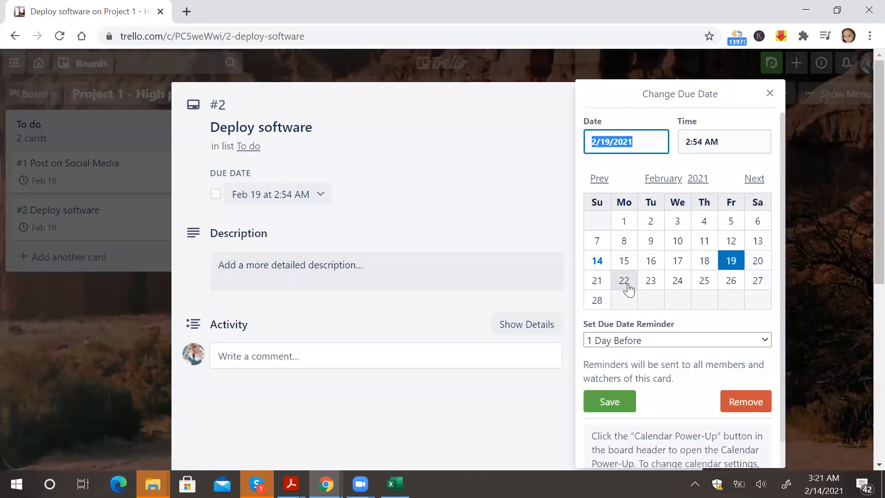
left_click(625, 282)
left_click(613, 403)
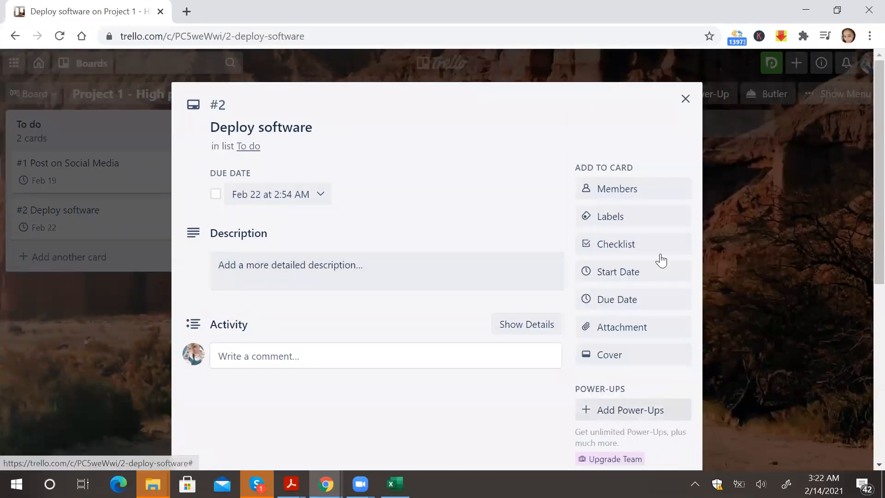
left_click(686, 100)
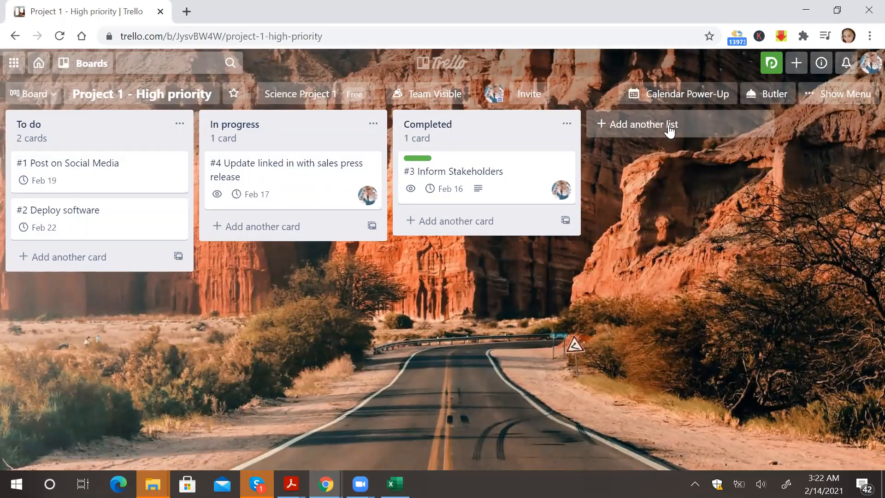
Open the board's calendar, browse the month, and switch to the week view before closing it.
left_click(687, 95)
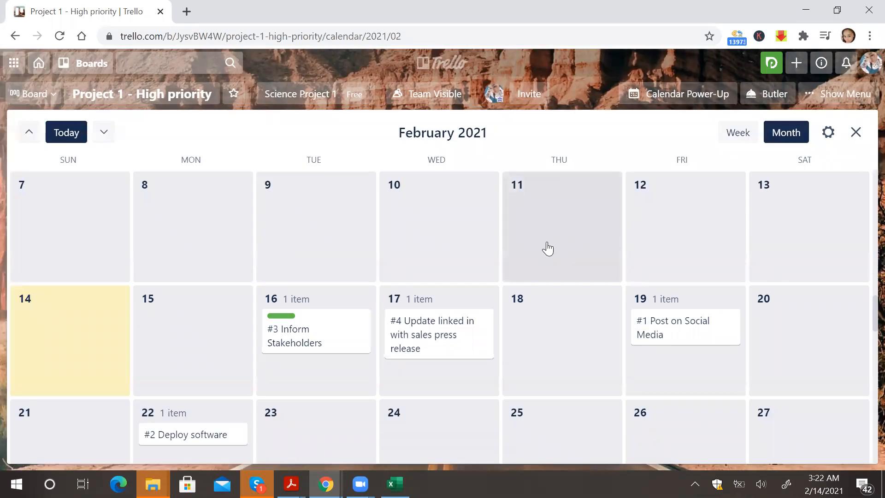
scroll(547, 248, "down", 2)
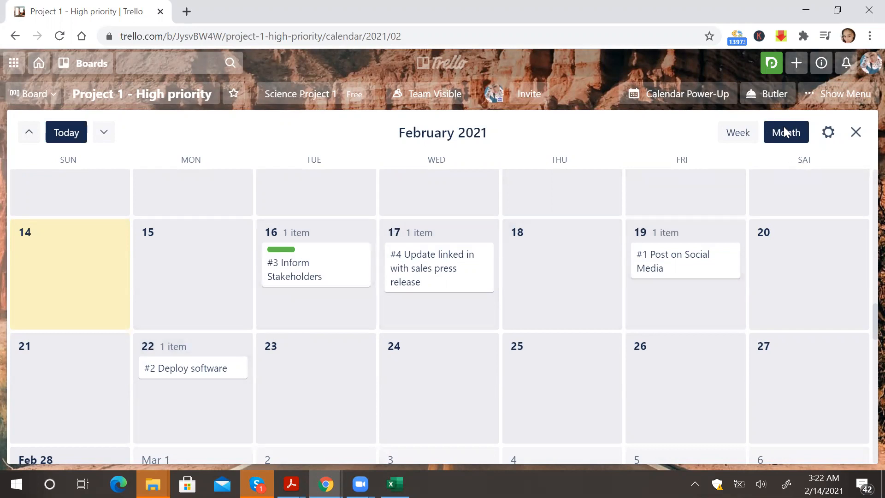
left_click(740, 139)
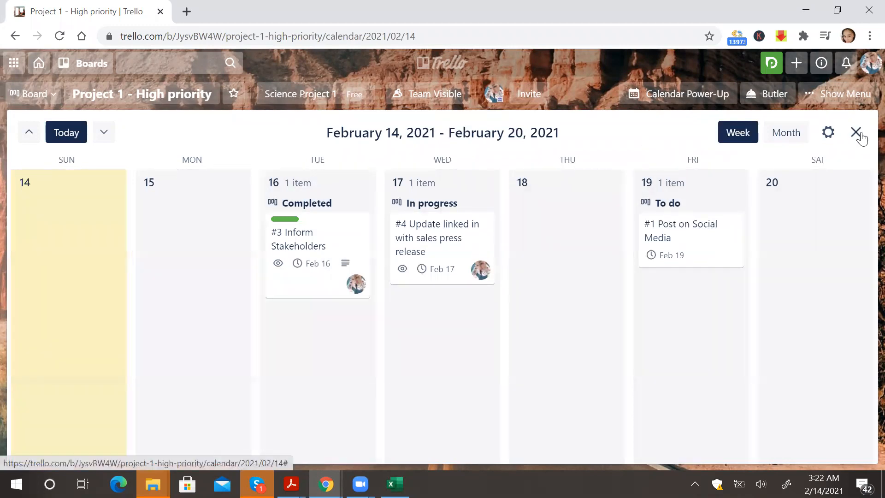
left_click(856, 133)
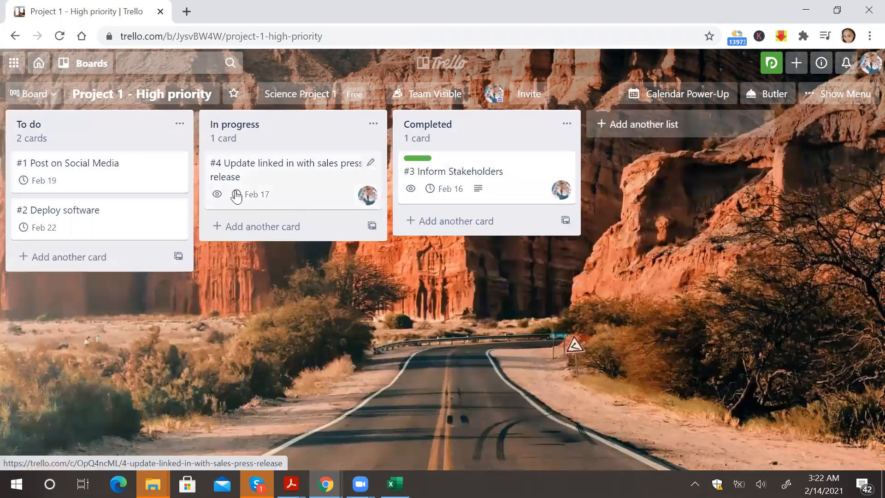
Add a new card titled 'Test software' to the To do list.
left_click(99, 259)
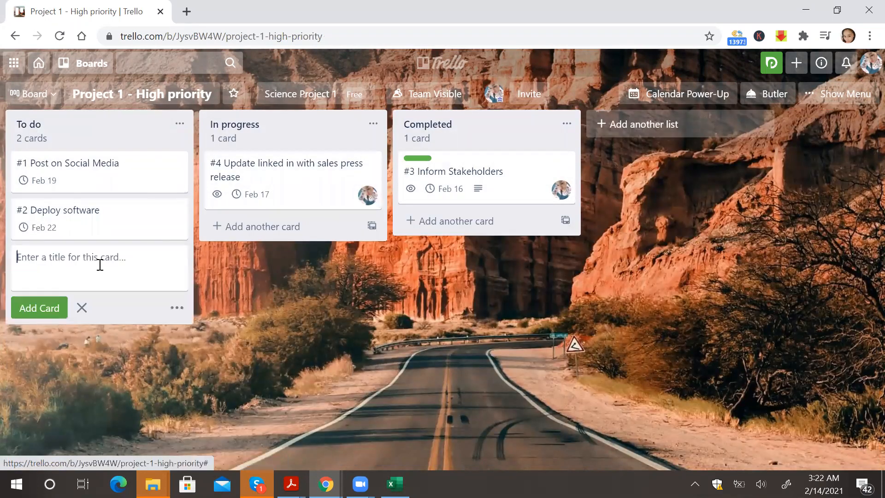
type("Test software")
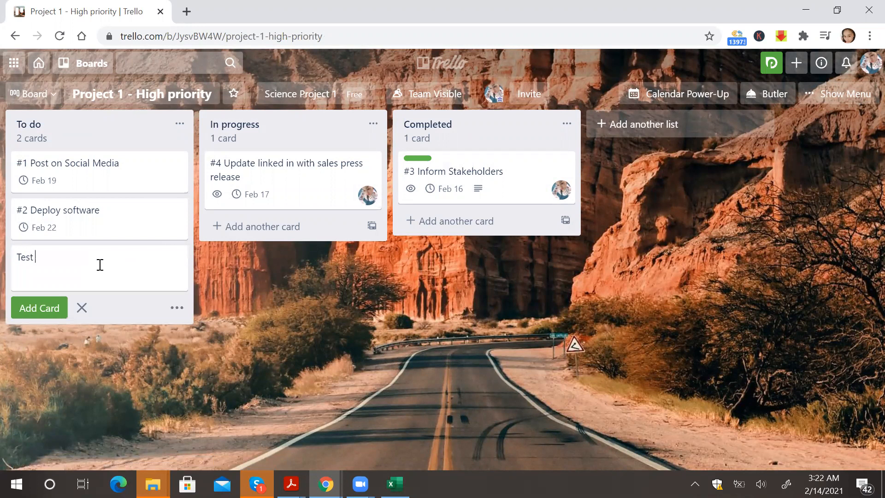
key("Return")
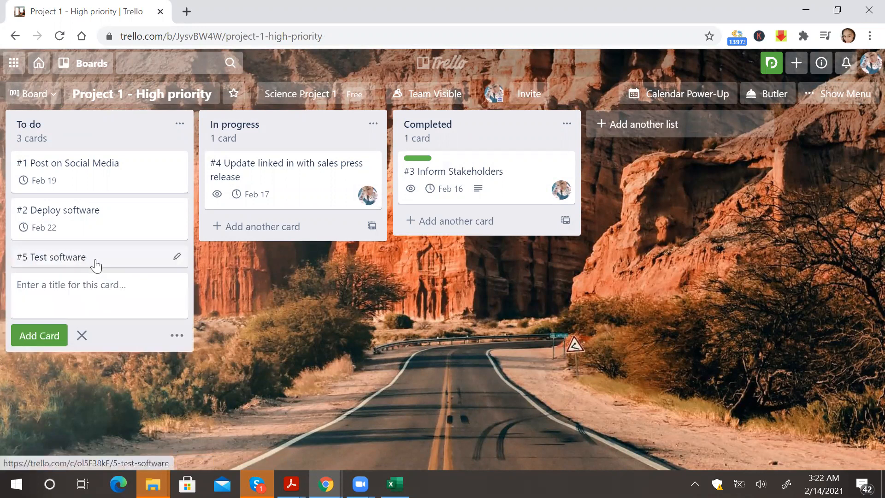
Set the 'Test software' card's due date to February 16, 2021.
left_click(95, 258)
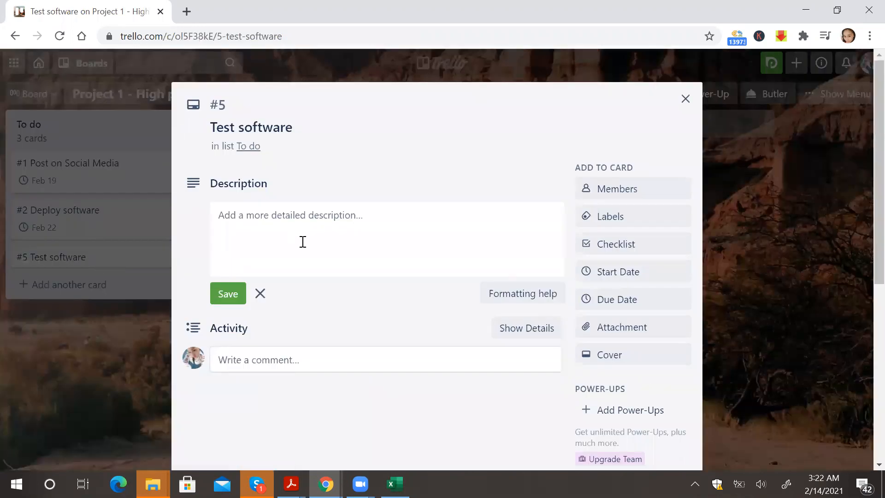
left_click(631, 300)
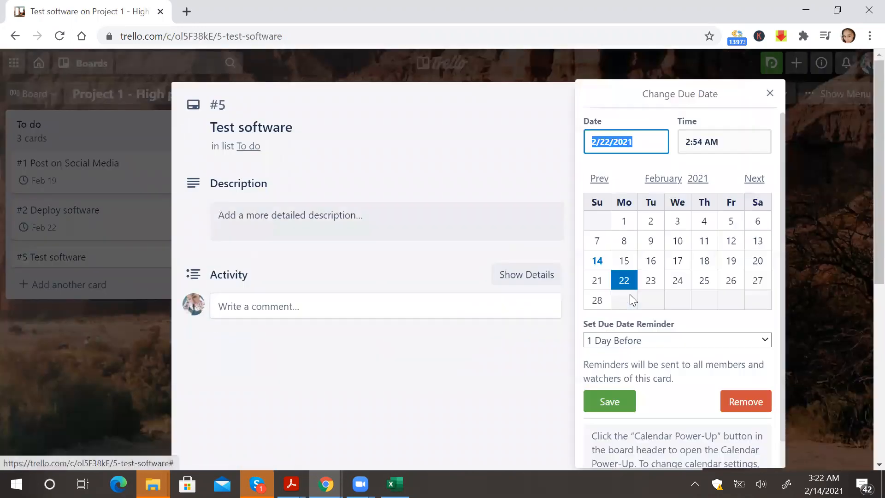
left_click(651, 261)
left_click(609, 398)
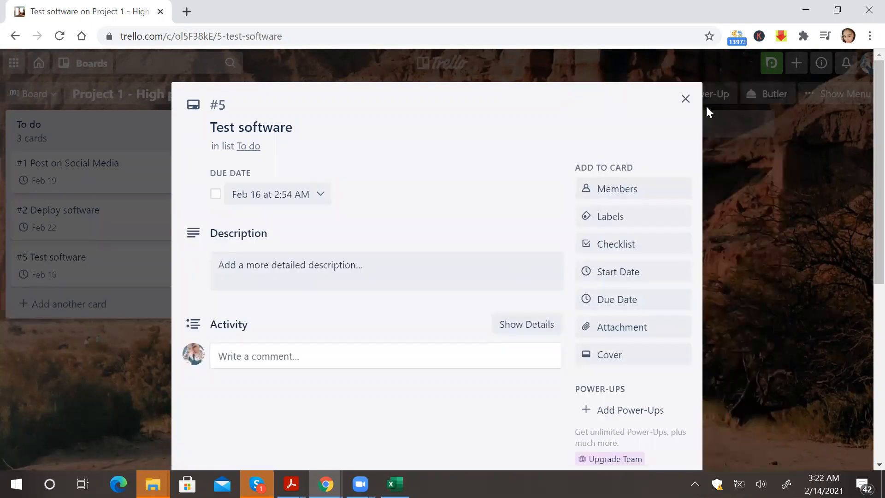
left_click(686, 97)
Open the board calendar and review the Calendar Power-Up settings before closing the calendar.
left_click(686, 96)
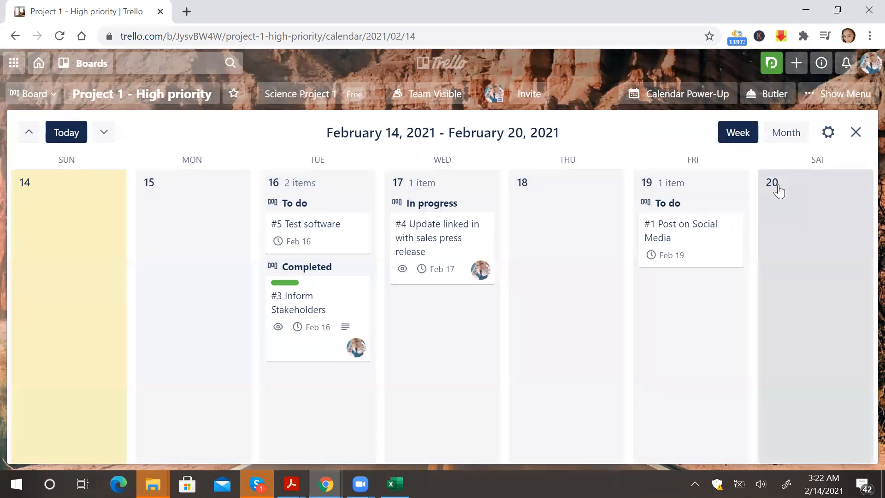
left_click(828, 134)
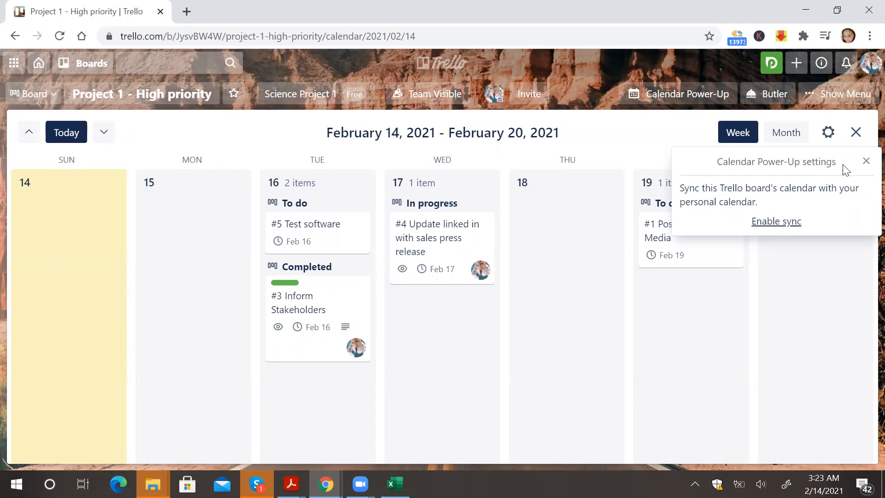
left_click(868, 162)
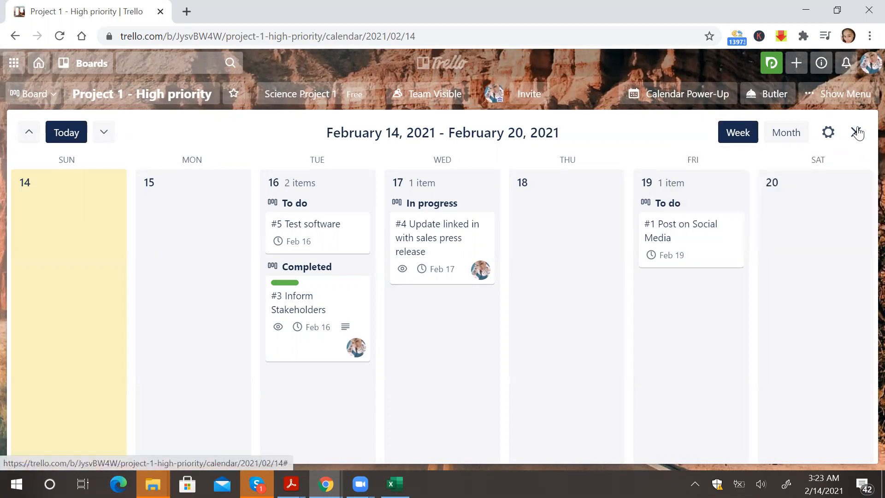
left_click(856, 132)
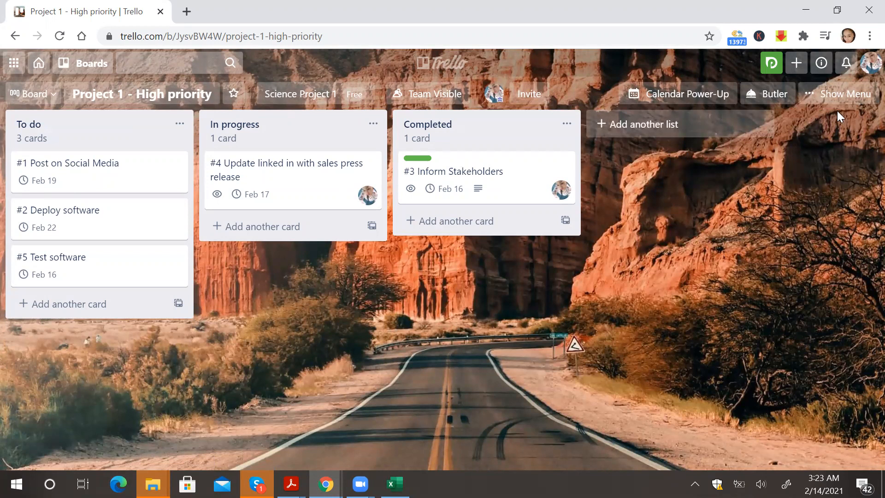
Disable the Calendar Power-Up from the board menu.
left_click(843, 99)
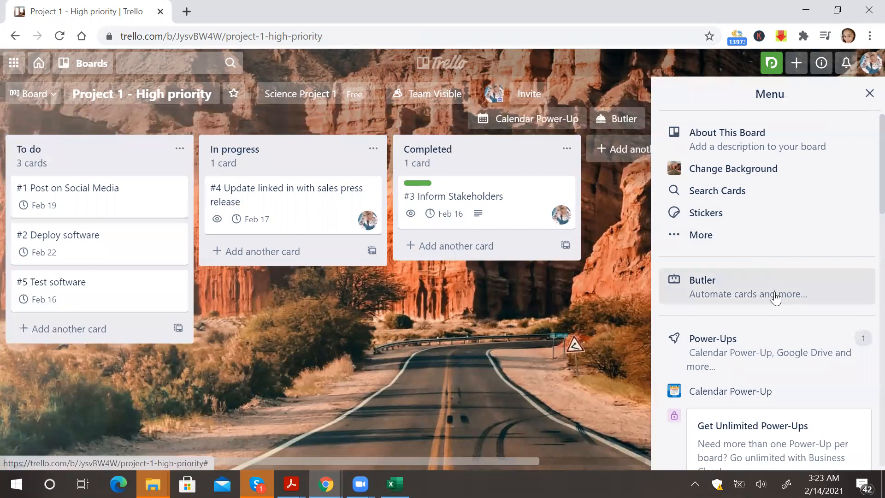
scroll(779, 305, "down", 1)
left_click(727, 359)
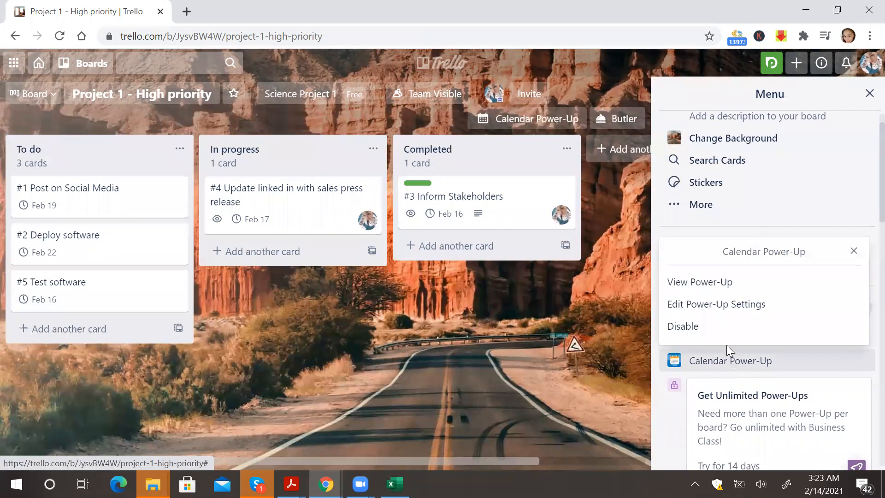
left_click(726, 336)
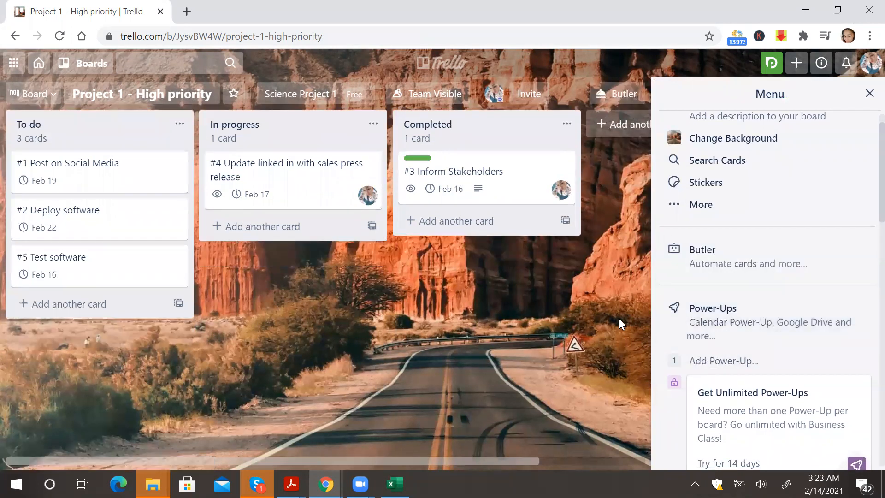
left_click(870, 94)
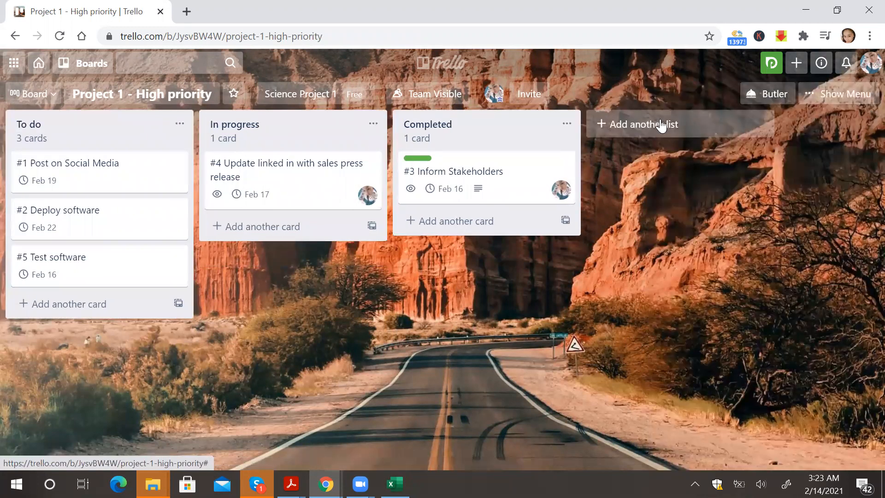
Open the Power-Ups directory and search for custom field.
left_click(808, 93)
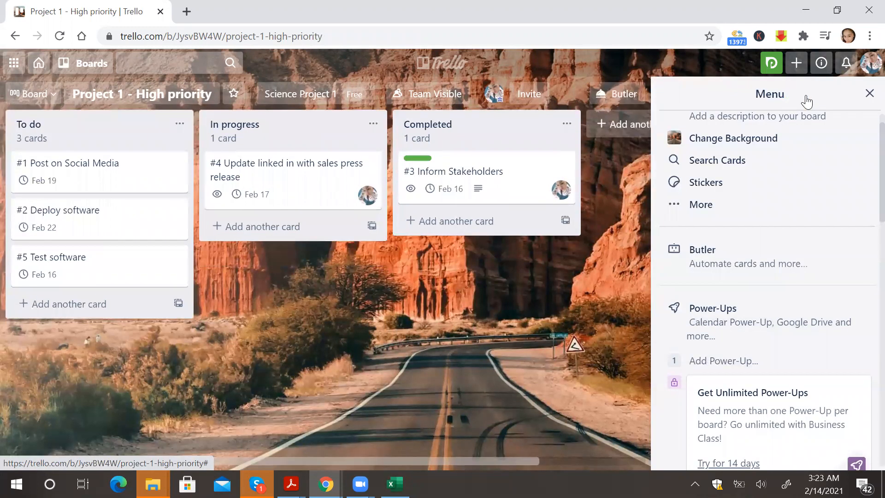
left_click(736, 360)
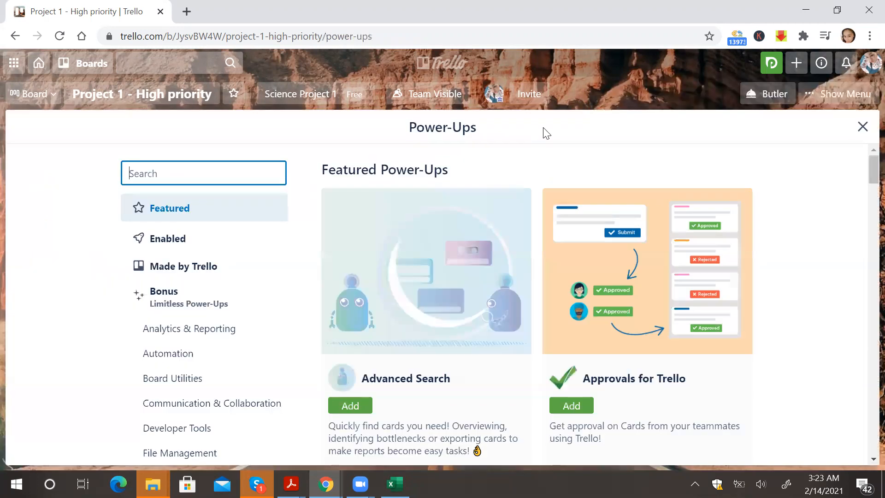
type("customer")
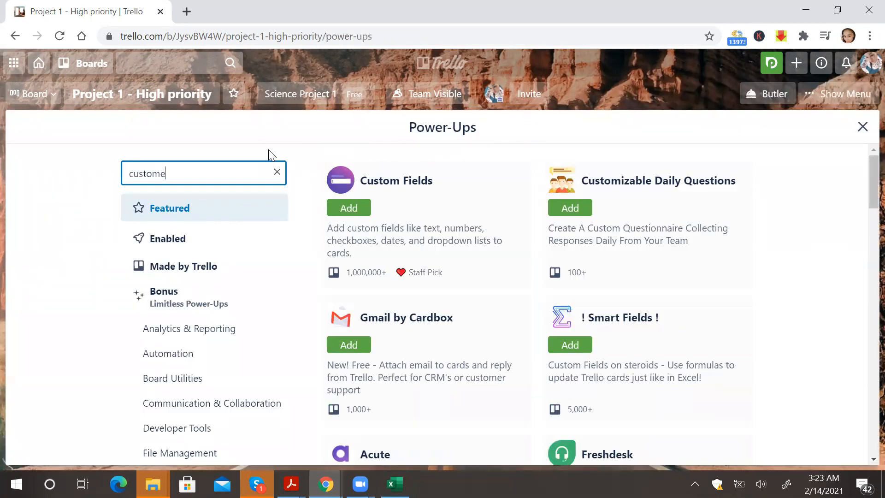
key("BackSpace")
key("BackSpace")
type("field")
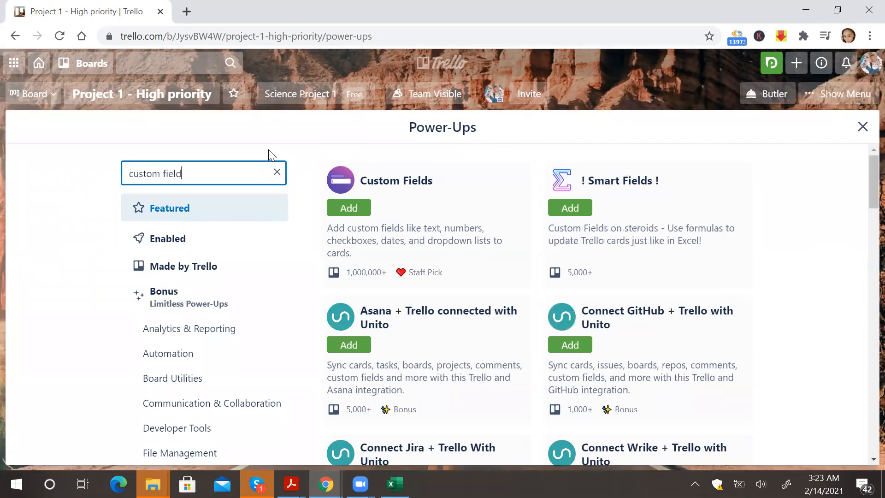
Add the Custom Fields Power-Up and open its Power-Up settings.
left_click(348, 212)
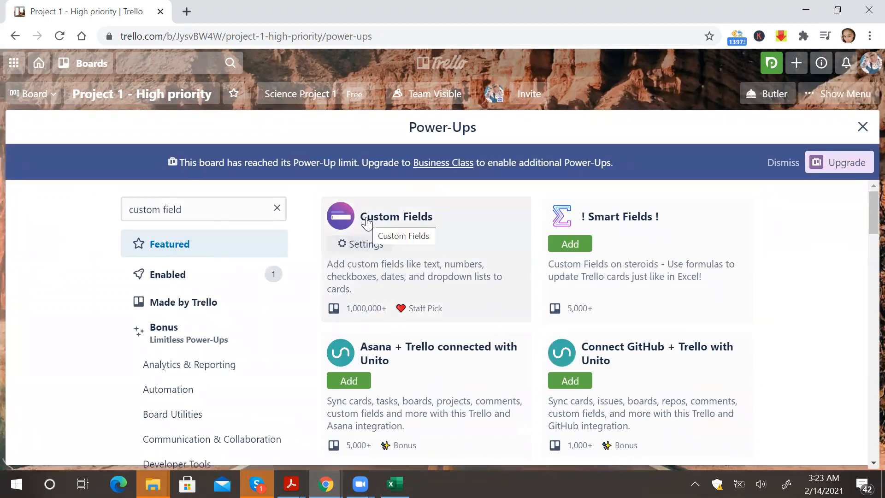
left_click(381, 251)
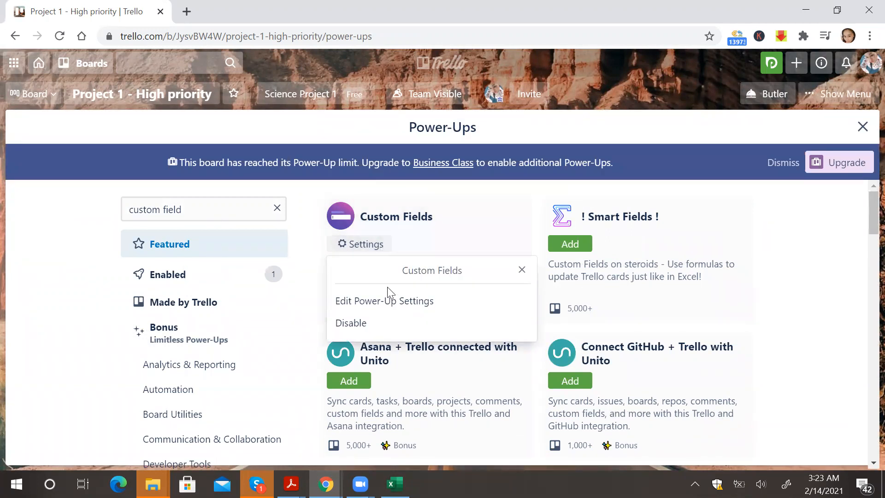
left_click(389, 302)
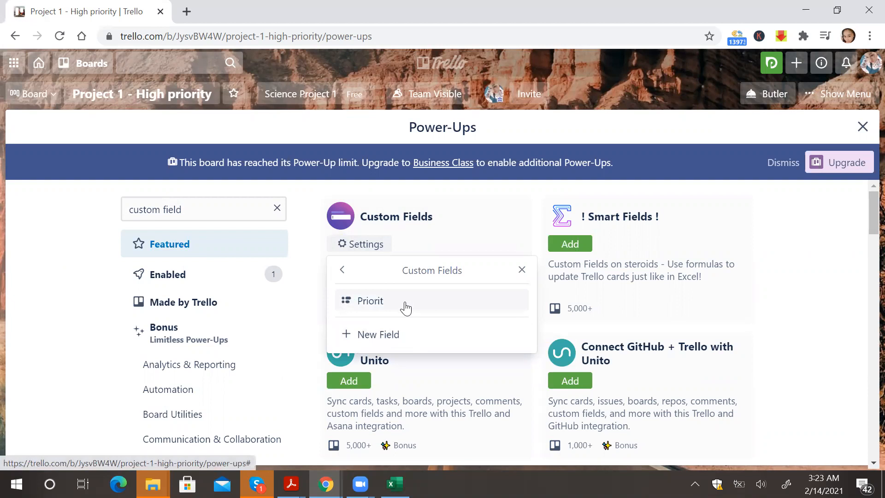
Rename the existing custom field as Priority.
left_click(404, 302)
left_click(390, 183)
key("BackSpace")
key("BackSpace")
key("BackSpace")
key("BackSpace")
key("BackSpace")
key("BackSpace")
key("BackSpace")
type("Priority")
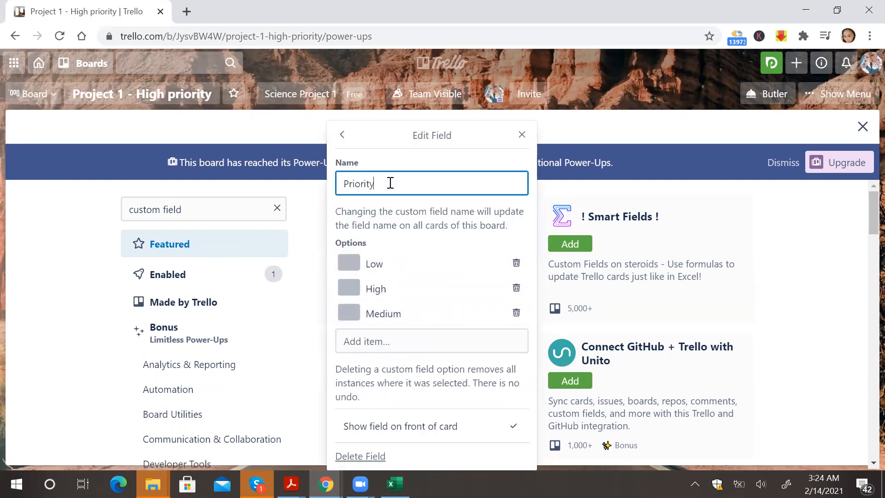
Delete all existing options from the Priority field.
left_click(517, 263)
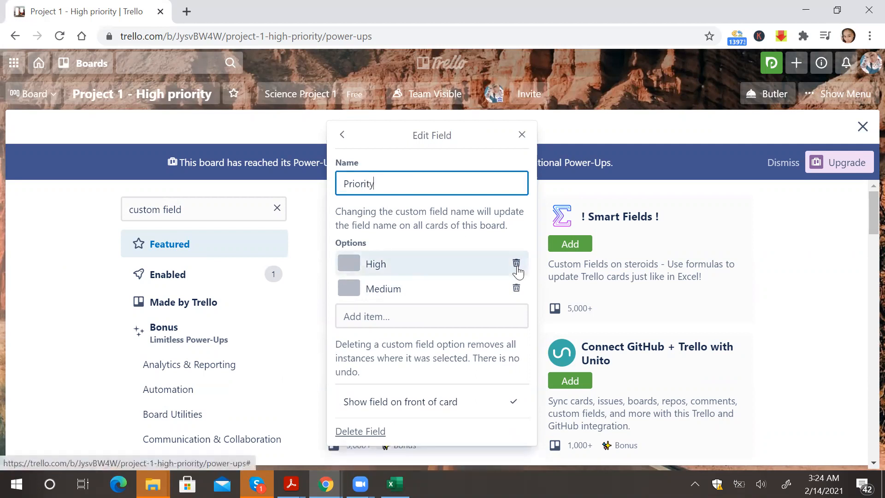
left_click(516, 263)
left_click(517, 264)
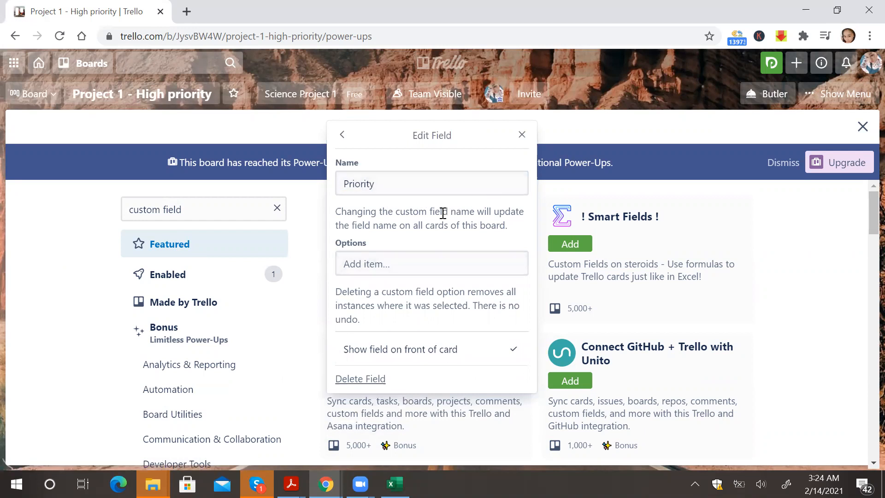
Add the options Low, Medium and High to the Priority field.
left_click(409, 262)
type("Low")
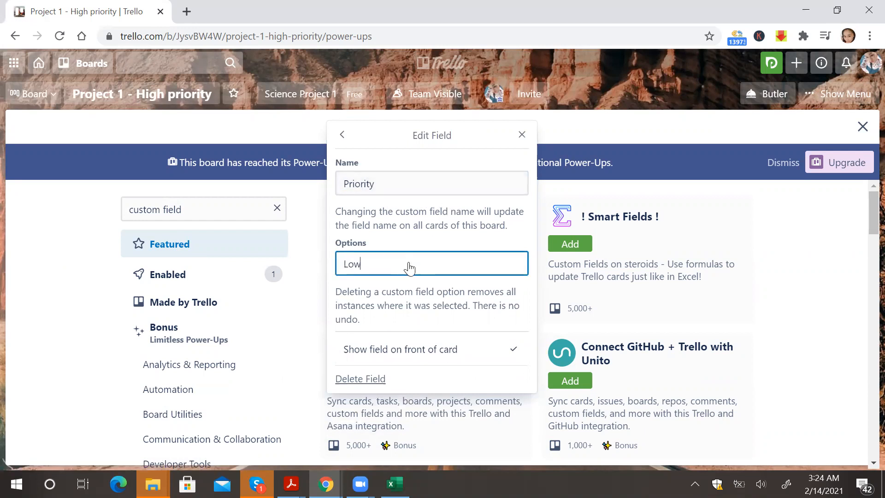
key("Return")
type("Mediu")
key("BackSpace")
key("BackSpace")
key("BackSpace")
type("du")
key("BackSpace")
key("BackSpace")
type("diu")
key("BackSpace")
key("BackSpace")
type("ium")
key("Return")
type("High")
key("Return")
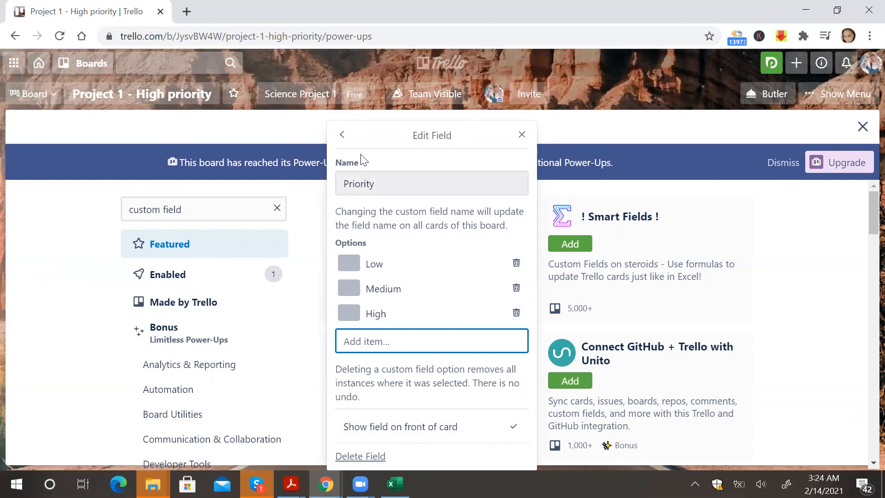
Create a new Date custom field named Start Date, then close the Power-Ups directory.
left_click(342, 134)
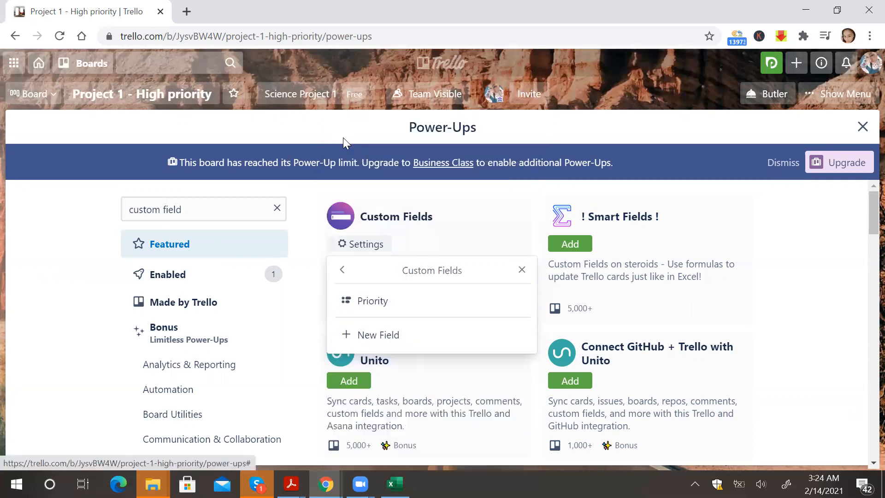
left_click(390, 338)
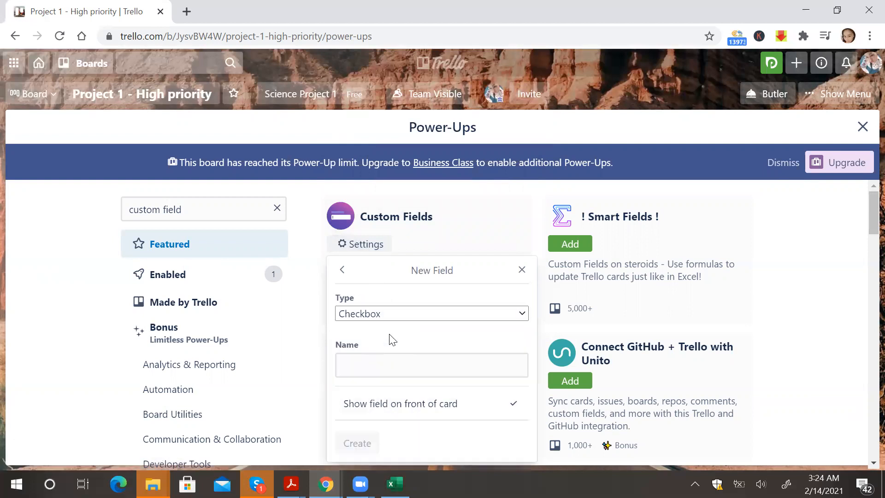
left_click(427, 314)
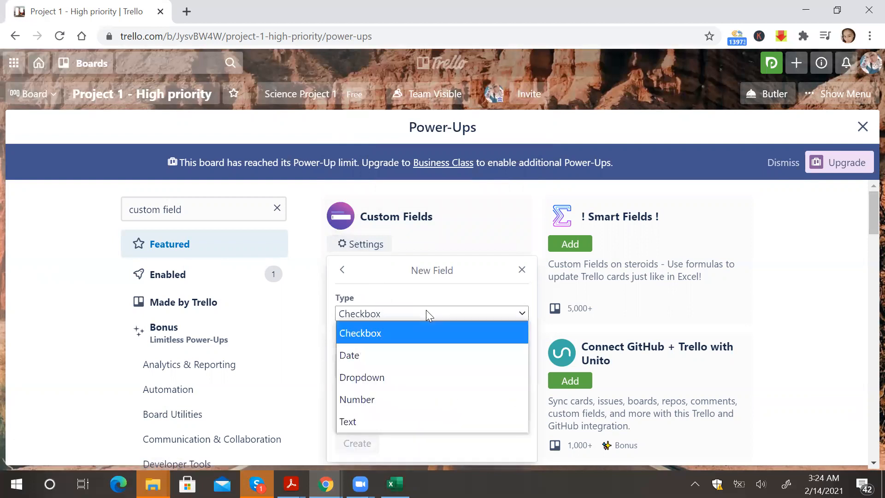
left_click(412, 355)
left_click(389, 368)
type("Start Date")
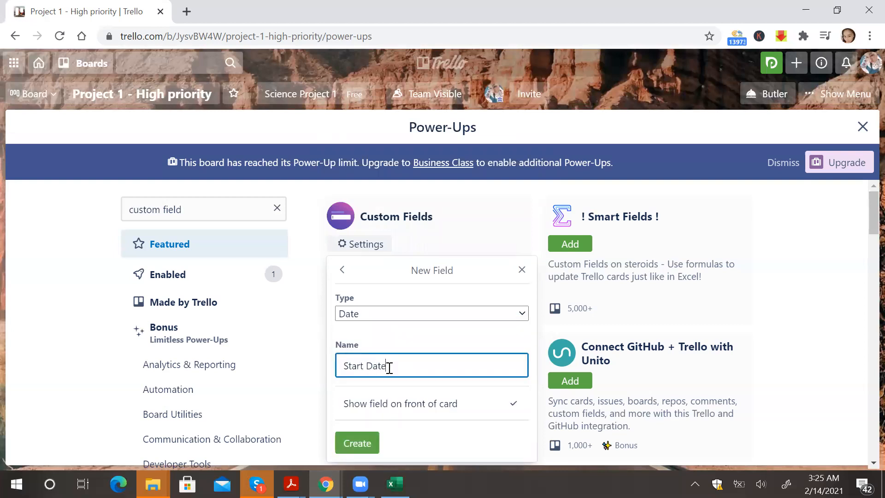
left_click(423, 332)
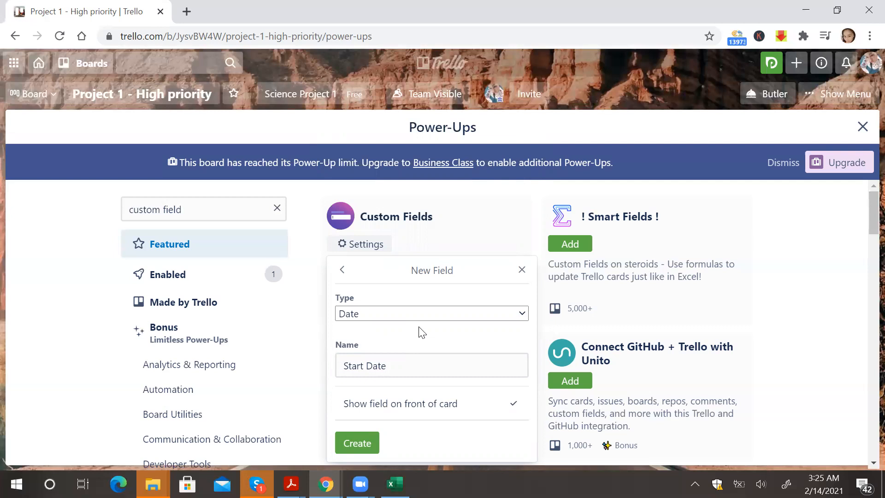
left_click(353, 444)
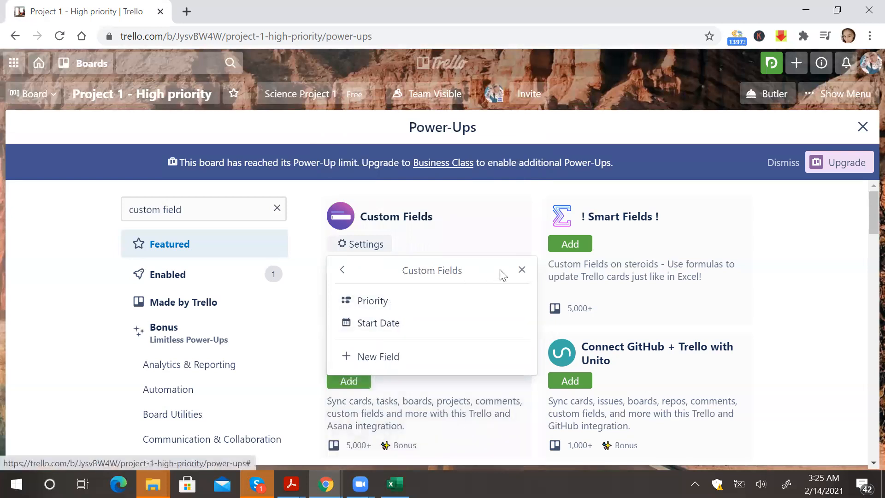
left_click(523, 271)
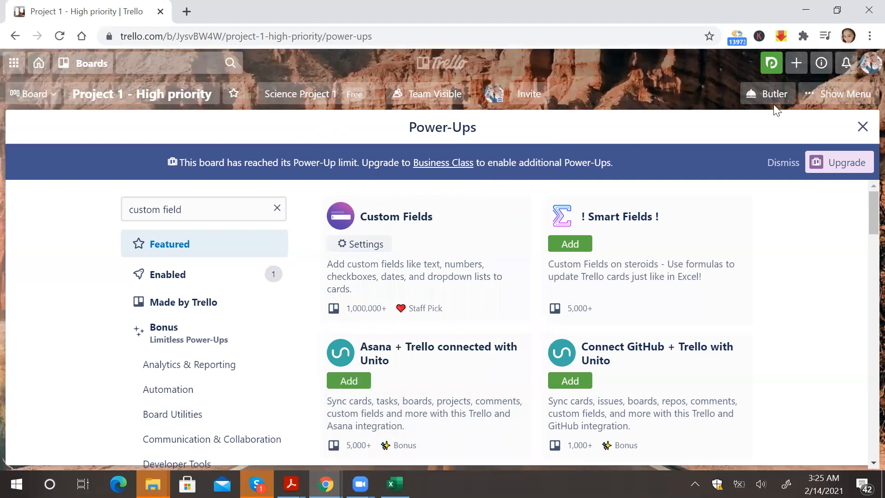
left_click(862, 126)
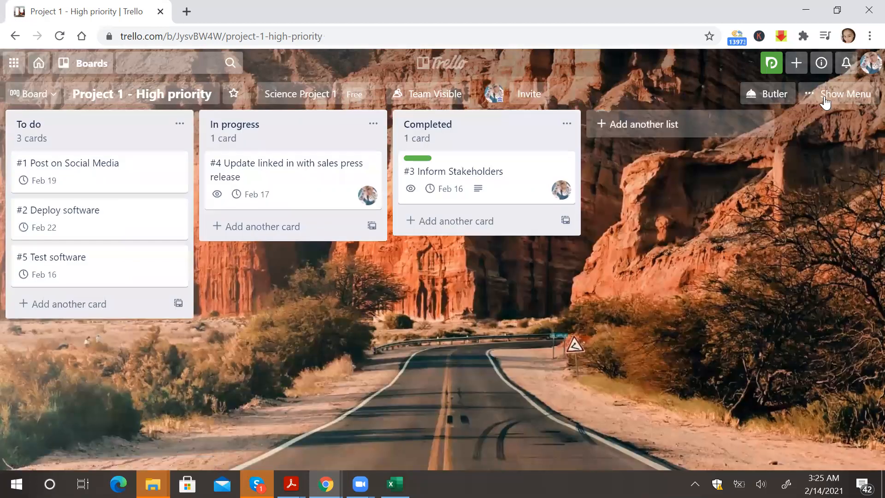
Reload the board and skip the Planyway introduction.
left_click(838, 94)
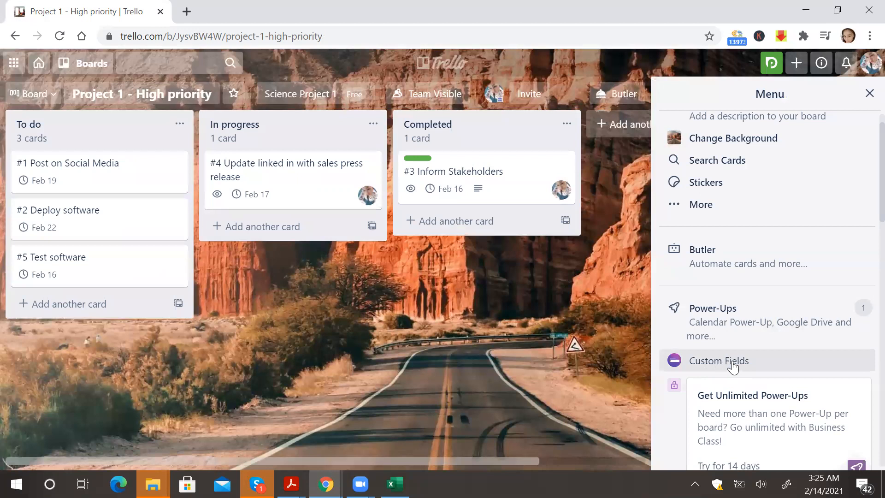
left_click(869, 93)
left_click(59, 36)
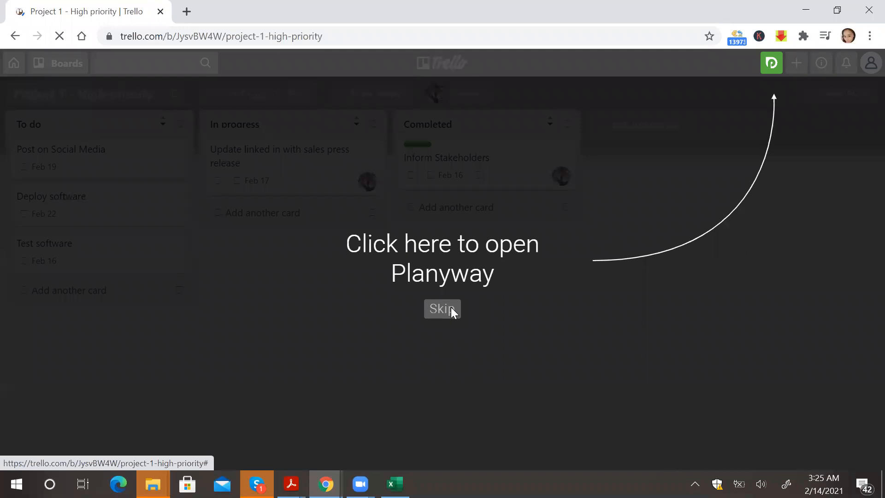
left_click(451, 307)
Open the 'Update linked in with sales press release' card and set its Priority to High.
left_click(297, 168)
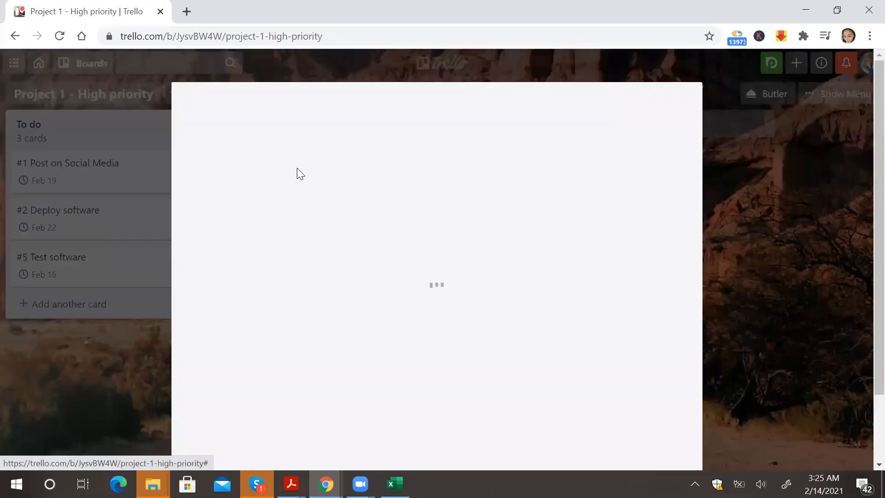
scroll(372, 277, "down", 2)
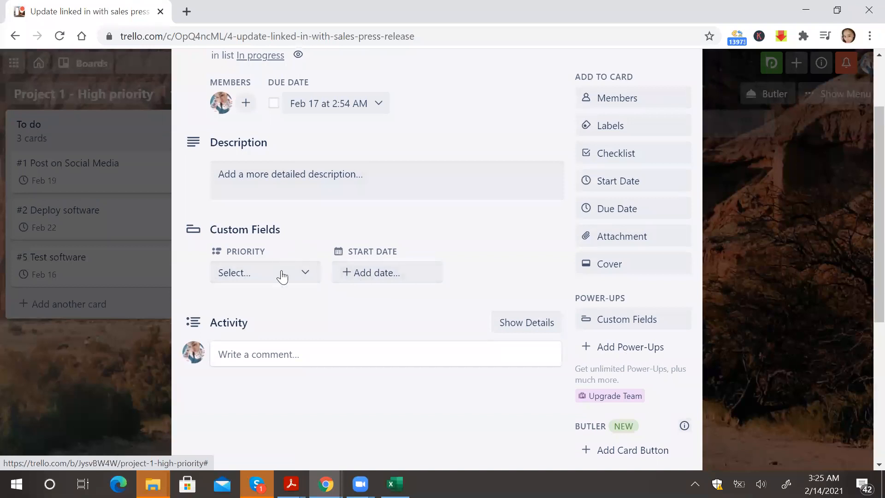
left_click(311, 275)
left_click(278, 320)
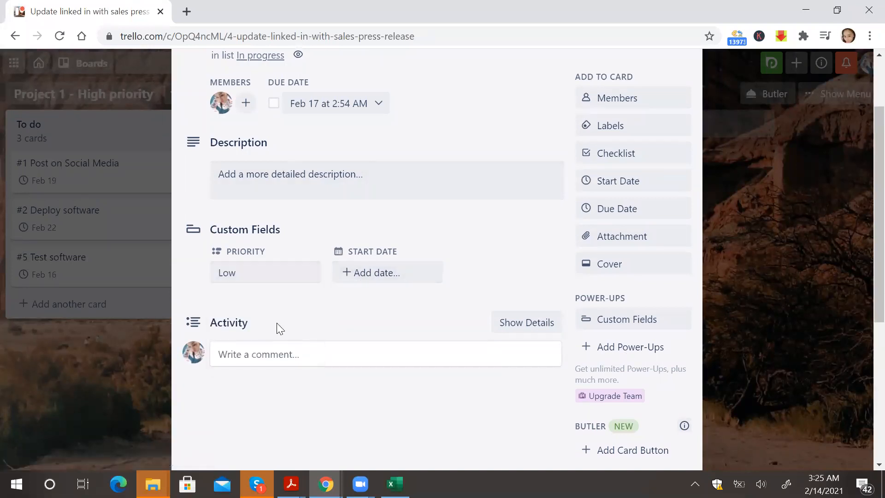
left_click(281, 276)
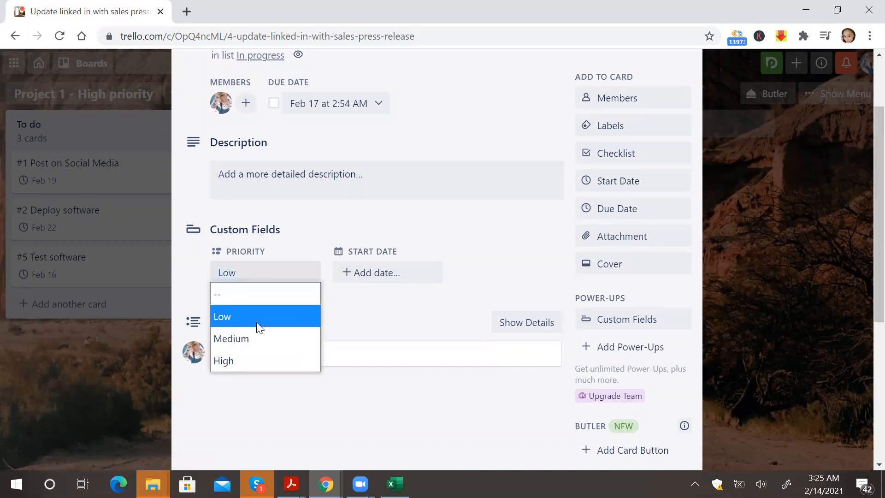
left_click(244, 357)
Set the card's Start Date custom field to February 15, 2021.
left_click(377, 279)
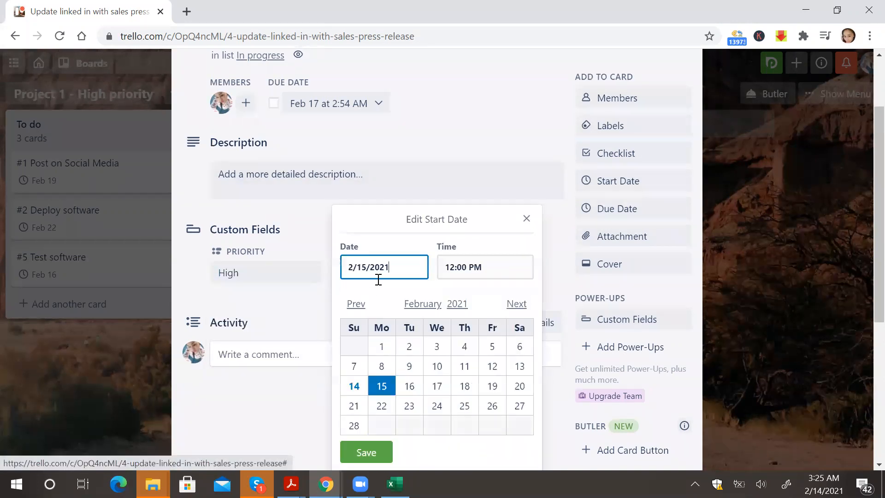
left_click(410, 387)
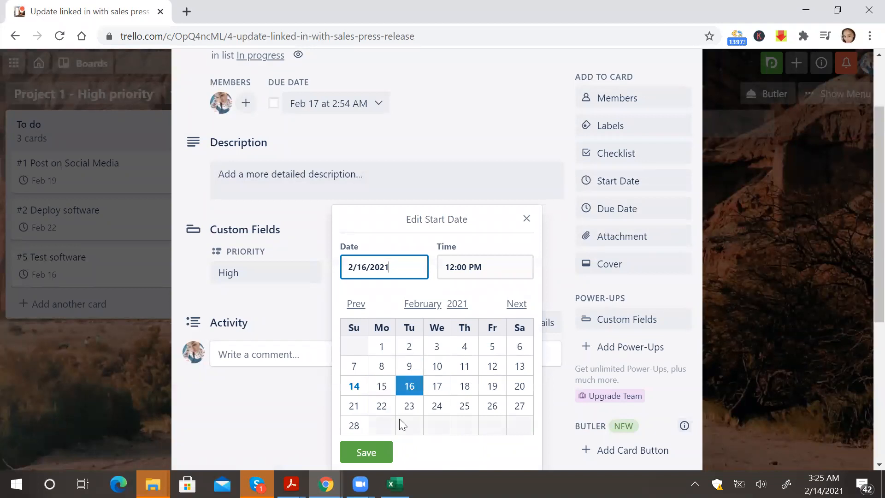
left_click(386, 392)
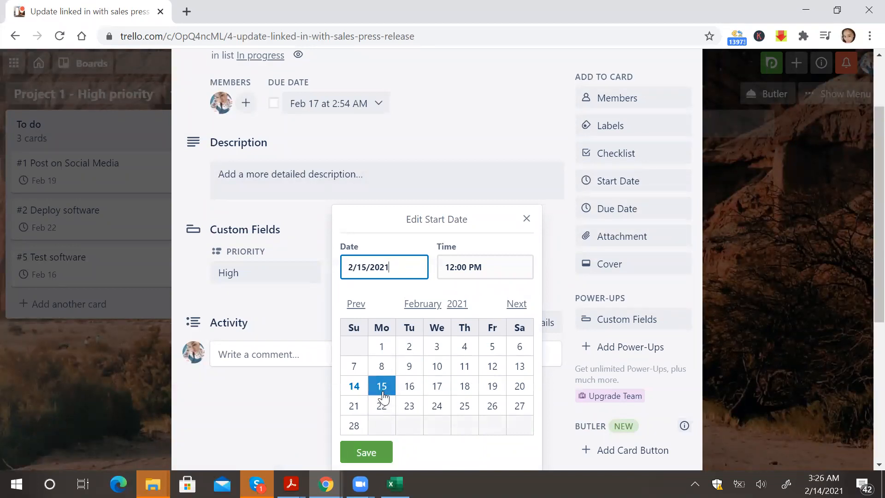
left_click(374, 454)
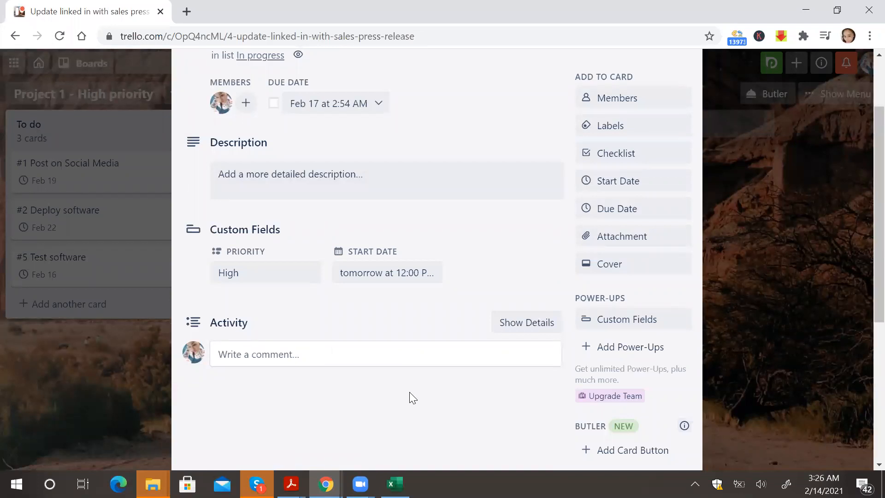
Review the card's Custom Fields list and how the fields appear on the board card.
left_click(602, 325)
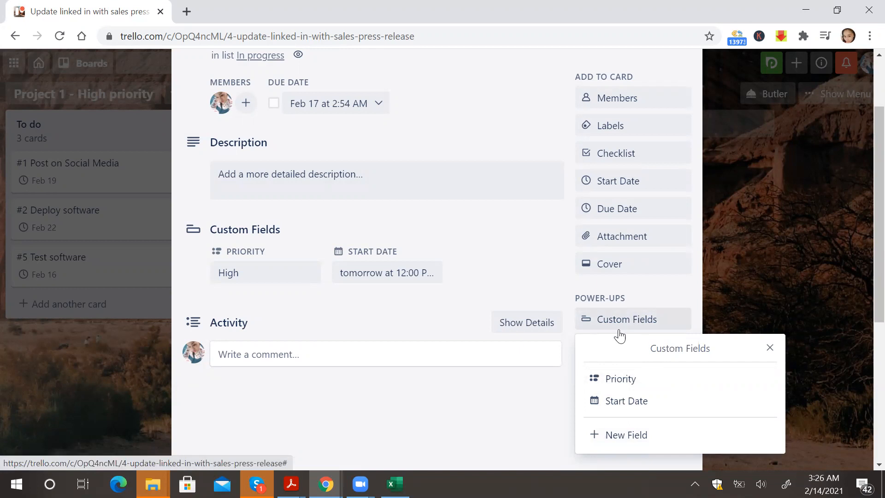
left_click(647, 295)
scroll(647, 295, "up", 2)
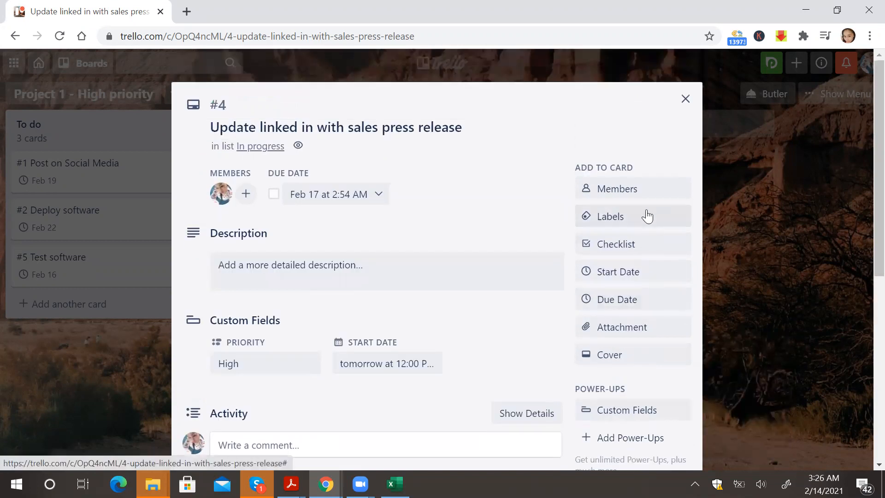
left_click(686, 99)
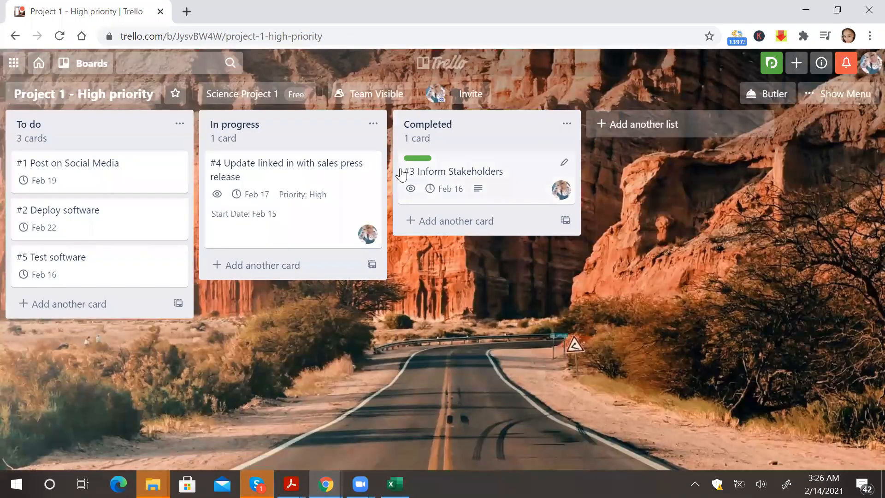
left_click(294, 204)
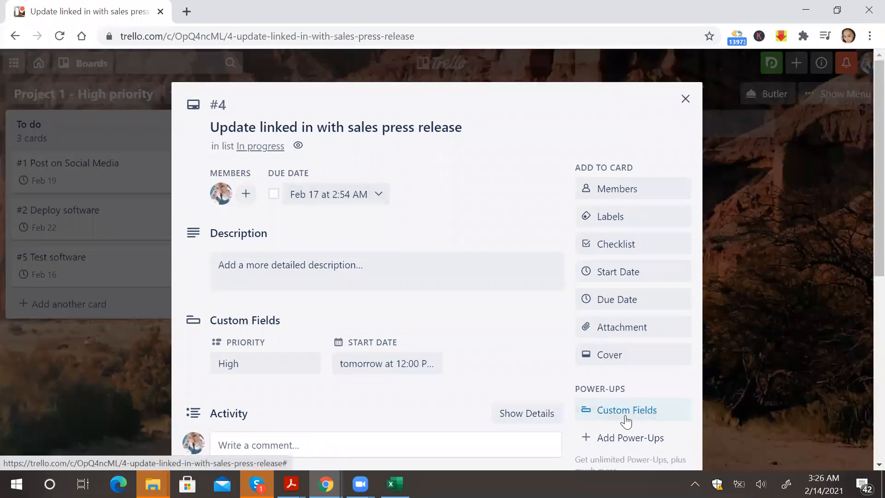
left_click(626, 417)
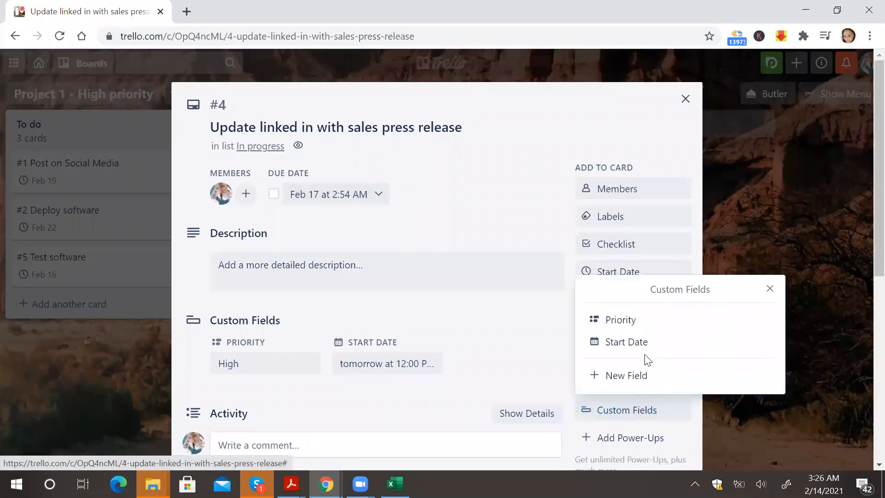
left_click(770, 290)
left_click(685, 98)
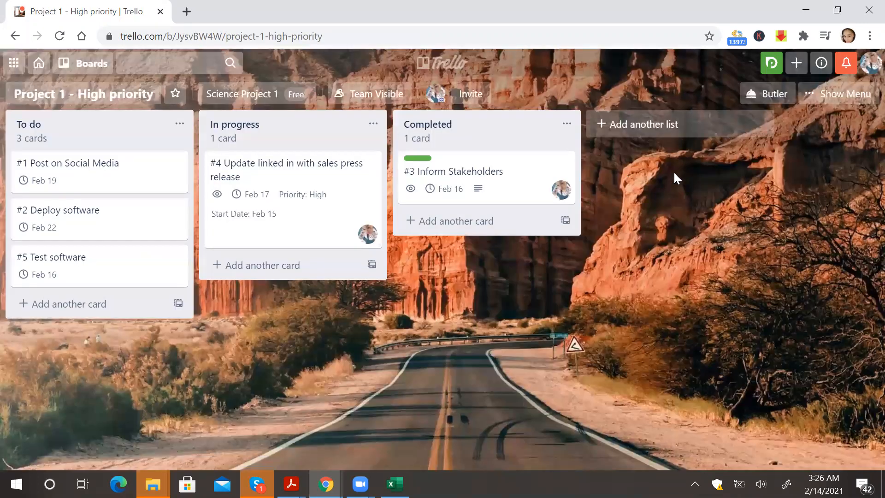
Open the Priority field's settings from the board menu's Custom Fields.
left_click(823, 94)
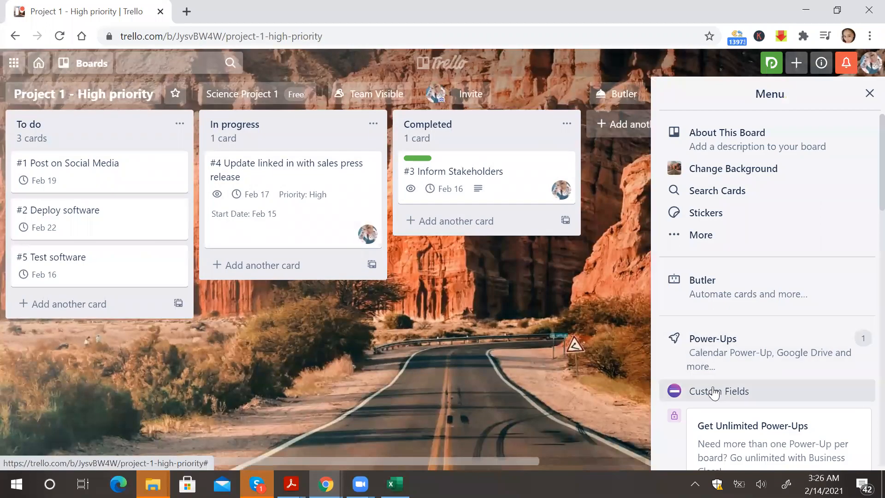
left_click(714, 392)
left_click(714, 335)
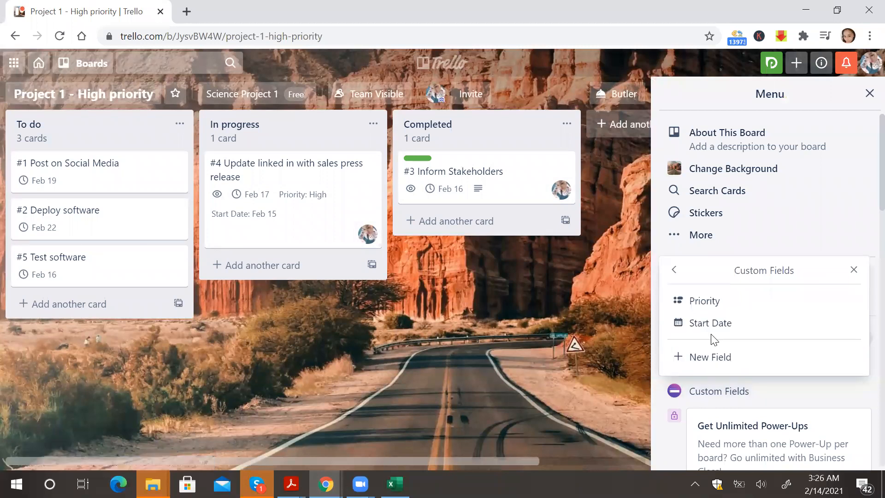
left_click(706, 306)
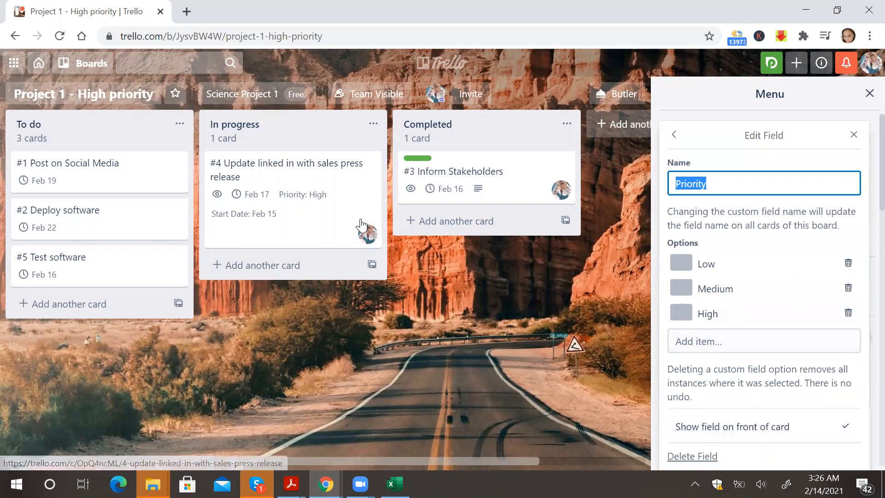
Turn the Priority field's 'Show field on front of card' option off and back on, then close the board menu.
left_click(824, 436)
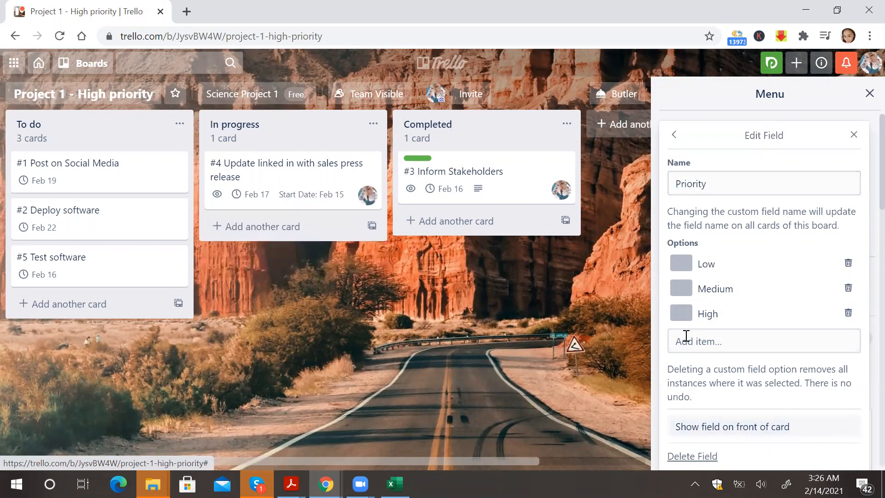
left_click(822, 432)
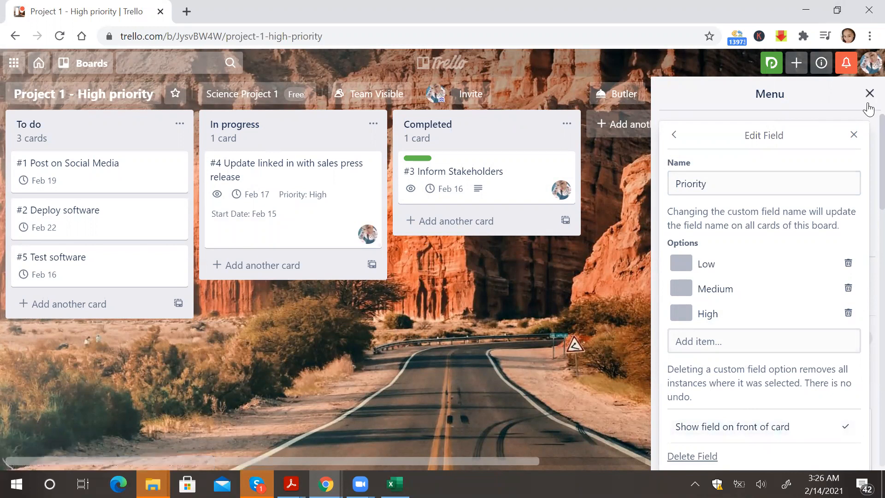
left_click(854, 135)
left_click(869, 93)
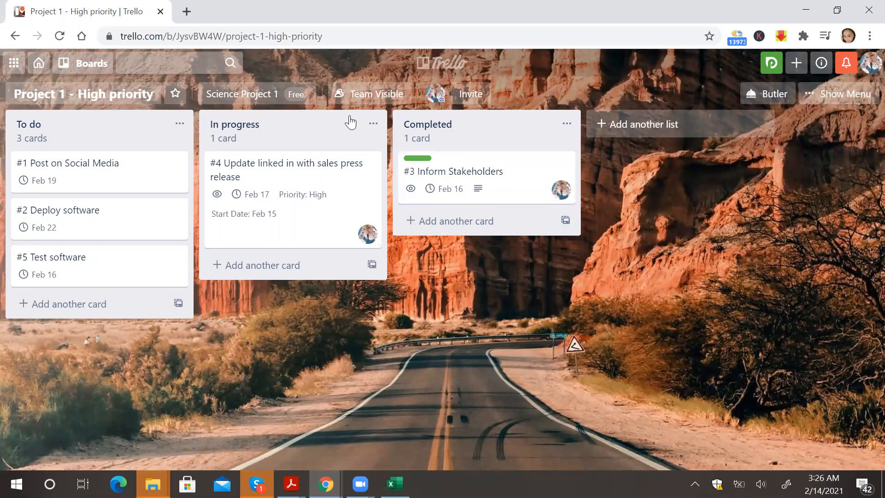
Open a new browser tab and search Google for 'chorme extension trello calendar'.
left_click(186, 11)
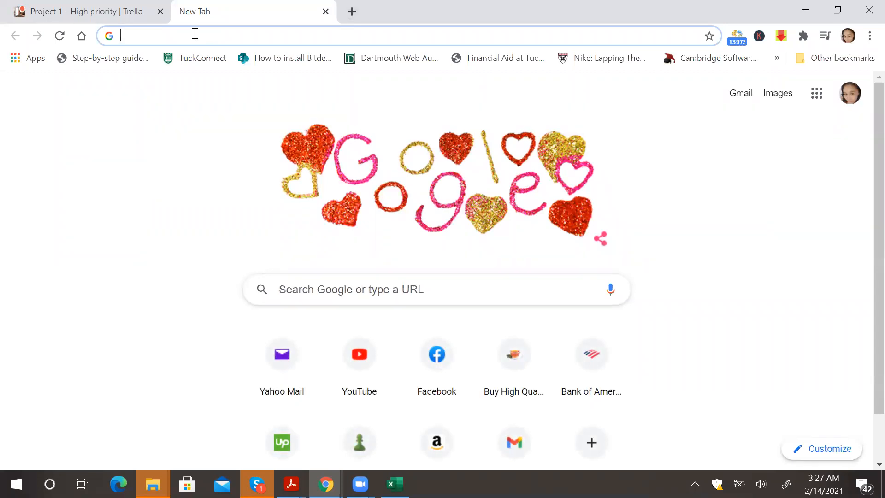
type("chrom")
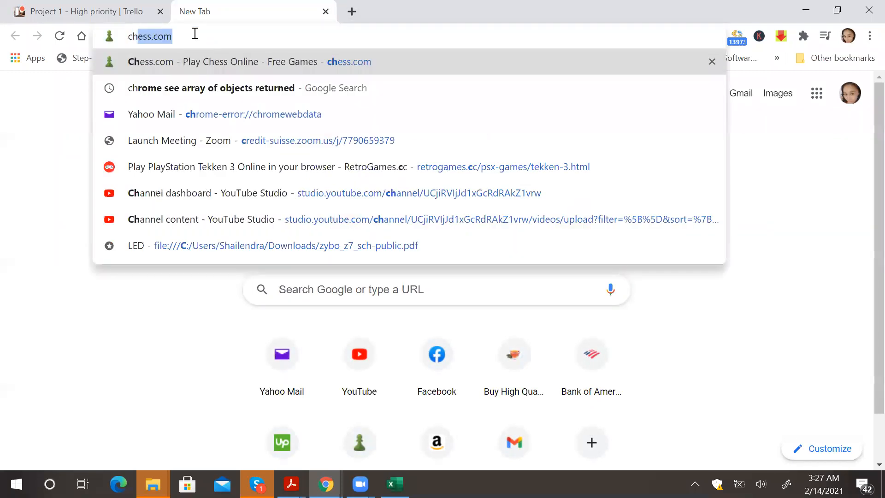
key("BackSpace")
key("BackSpace")
key("BackSpace")
type("ore")
key("BackSpace")
key("BackSpace")
type("me ")
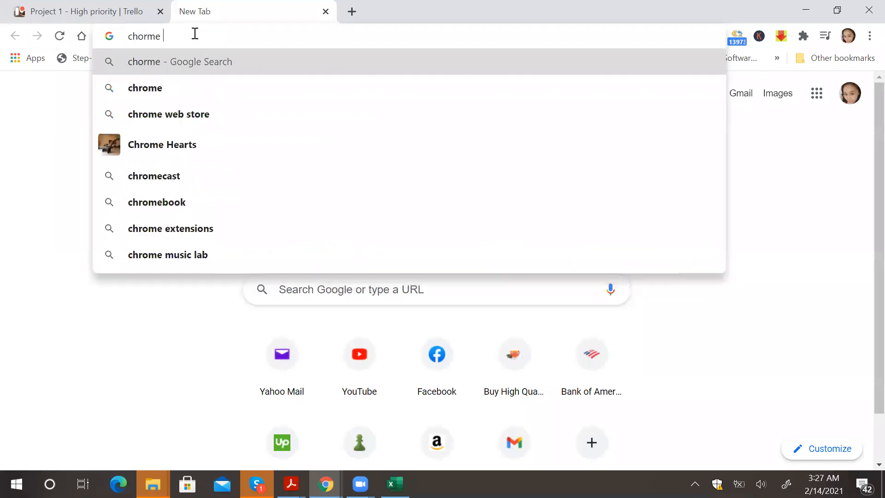
type("extension trello calendar")
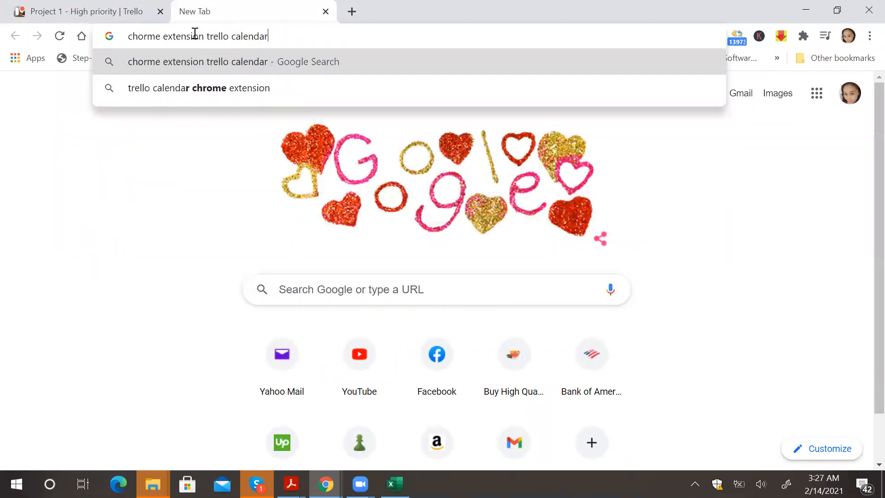
key("Return")
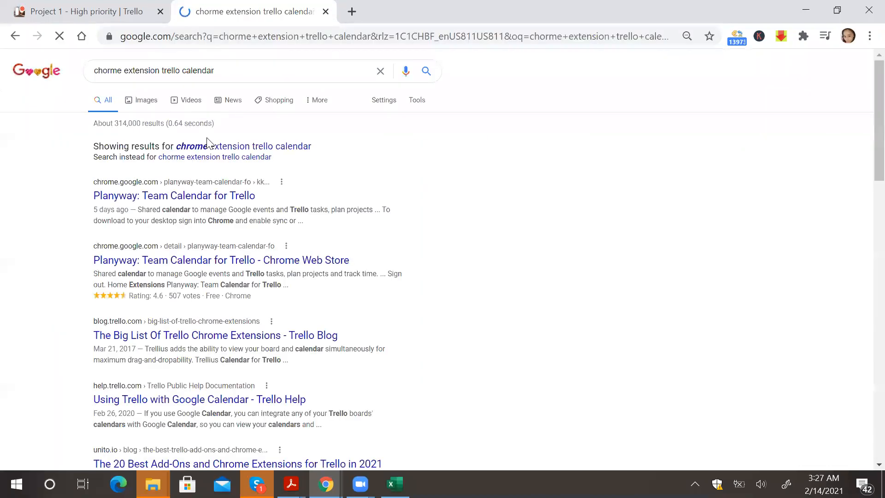
Open the Planyway: Team Calendar for Trello Web Store page and remove the extension from Chrome.
left_click(201, 198)
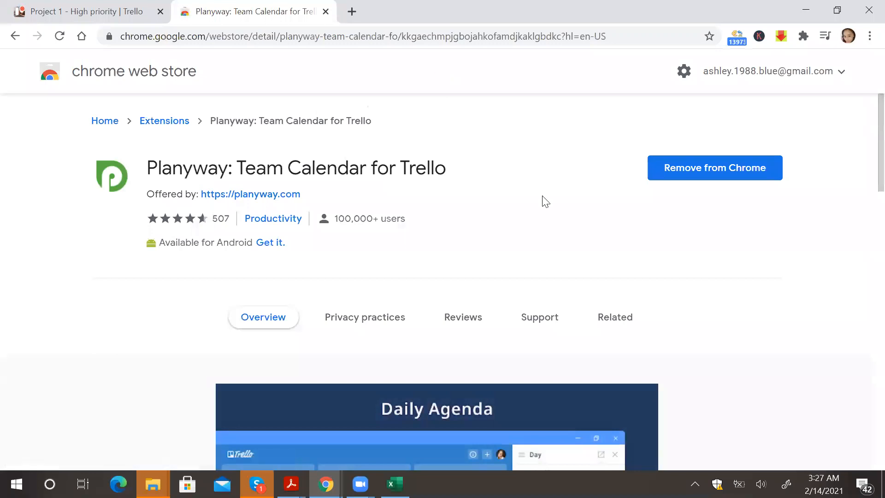
left_click(676, 171)
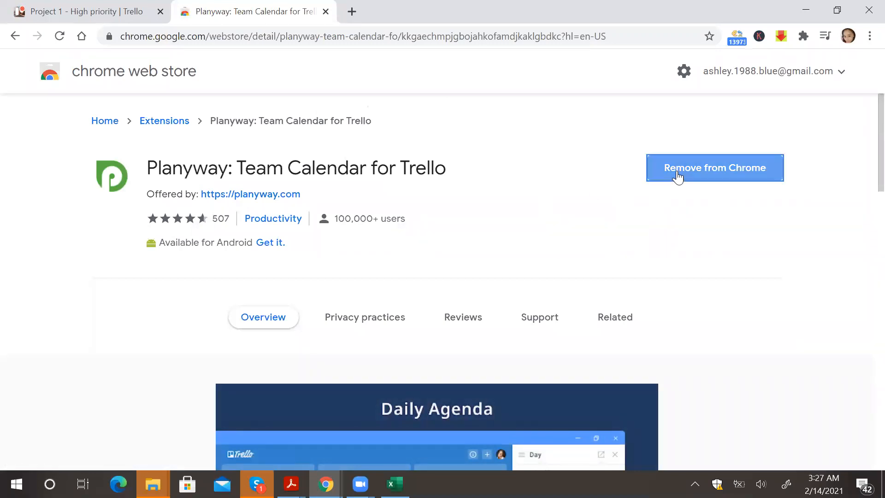
left_click(684, 150)
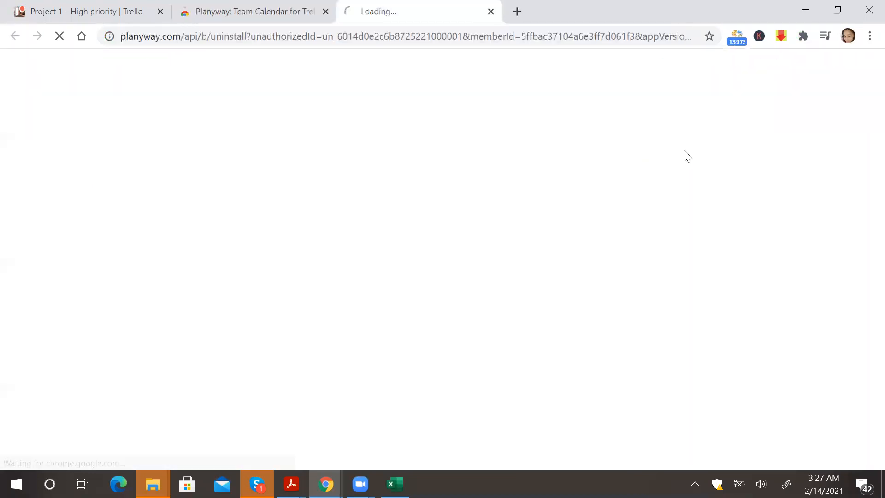
key("ctrl+w")
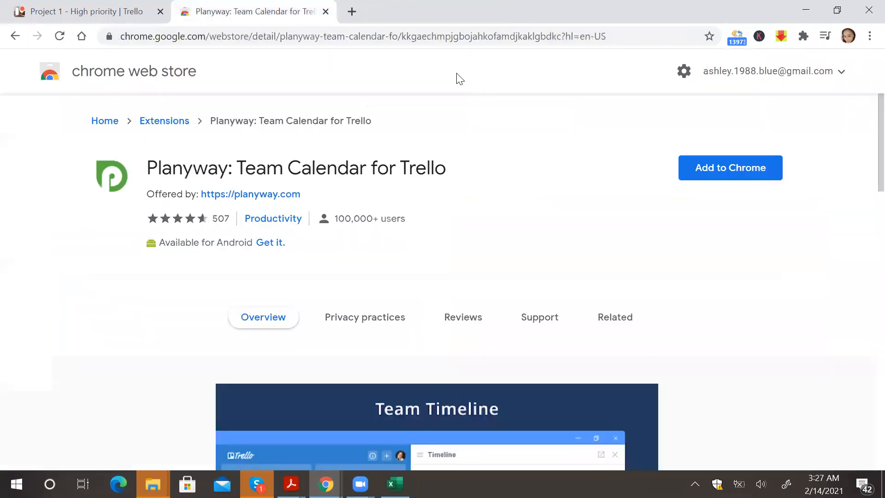
Add the Planyway: Team Calendar for Trello extension to Chrome and return to the Trello board tab.
left_click(694, 169)
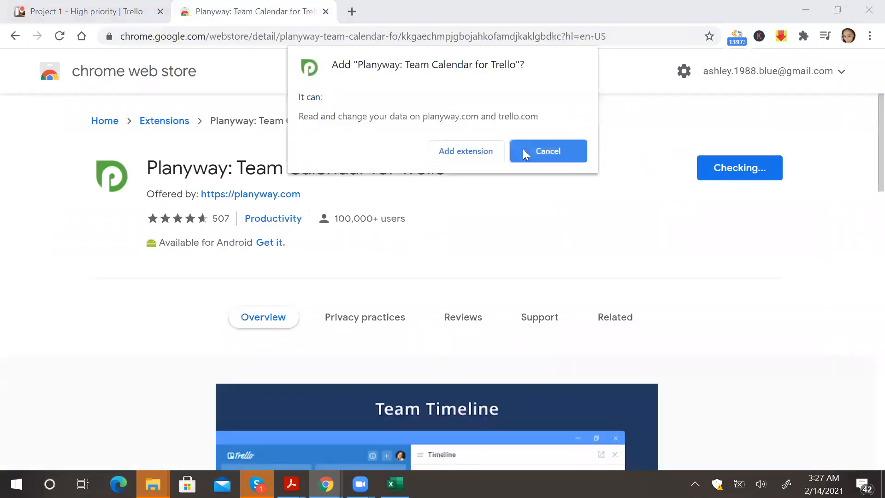
left_click(484, 151)
left_click(82, 5)
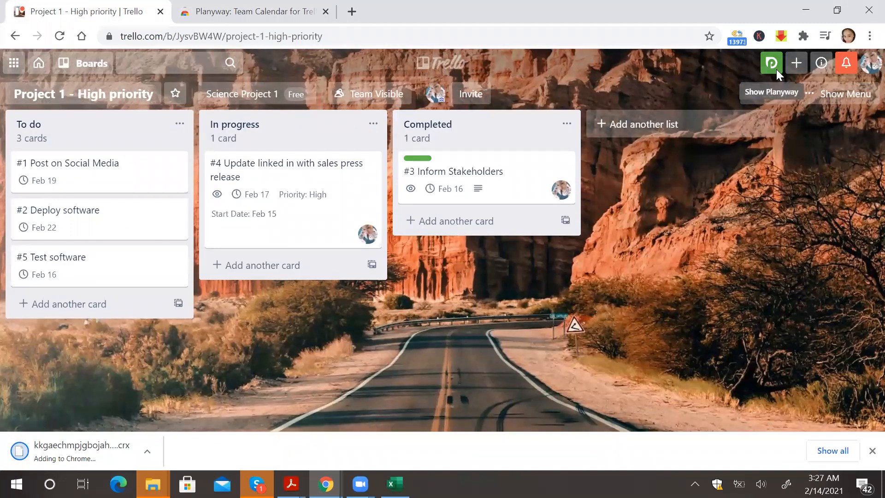
Open Planyway on the board, connect it with the Trello account and allow its access.
left_click(776, 69)
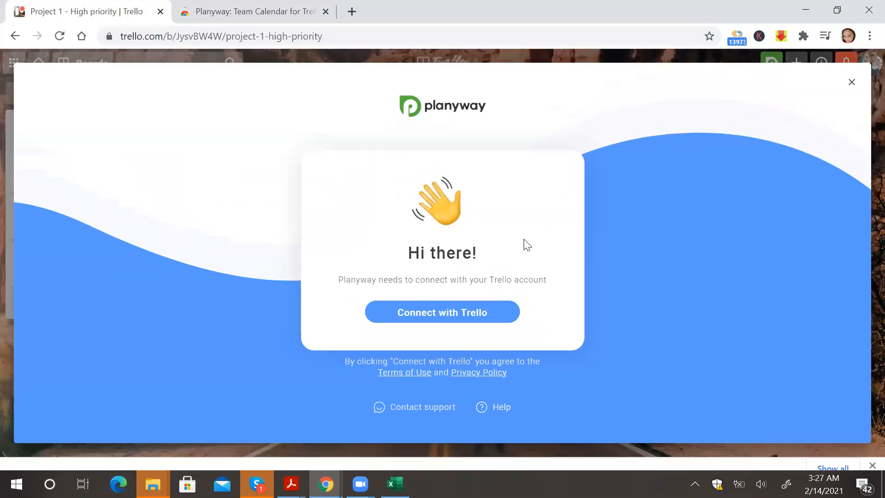
left_click(467, 324)
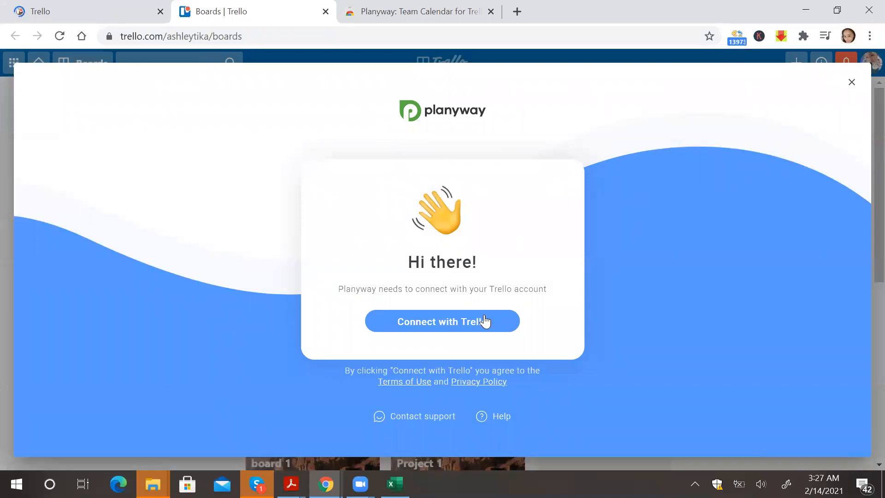
left_click(485, 322)
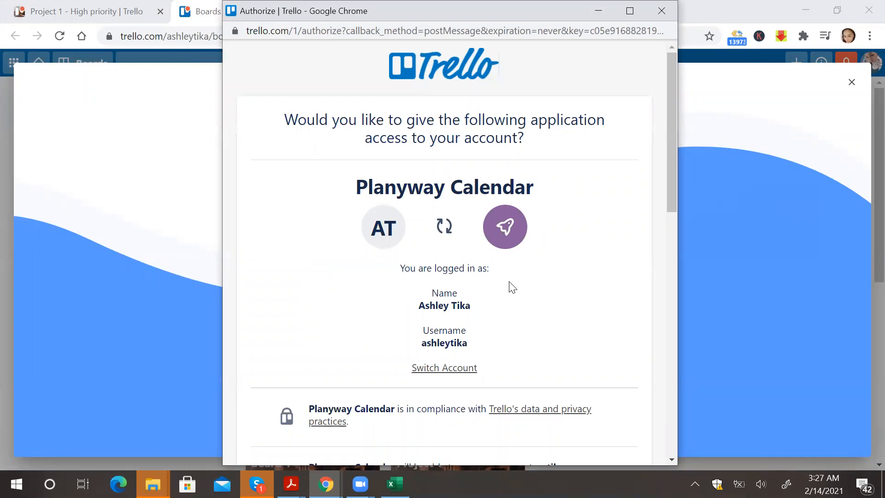
scroll(511, 287, "down", 10)
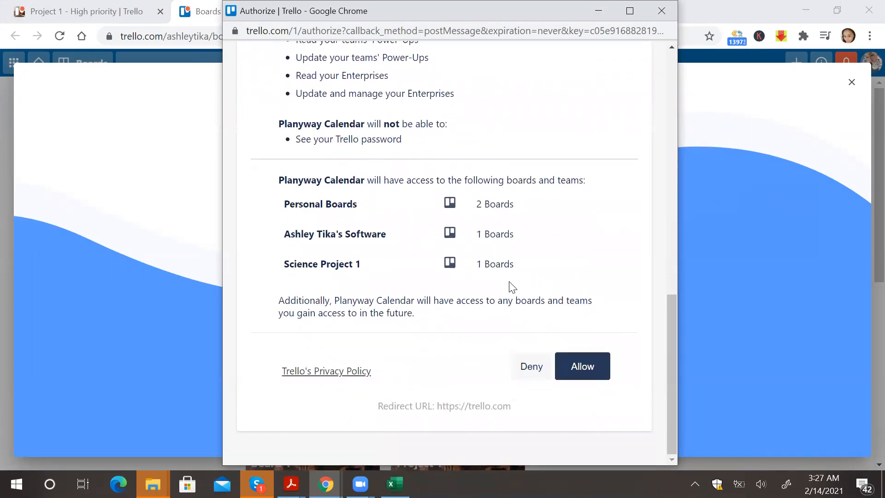
left_click(573, 358)
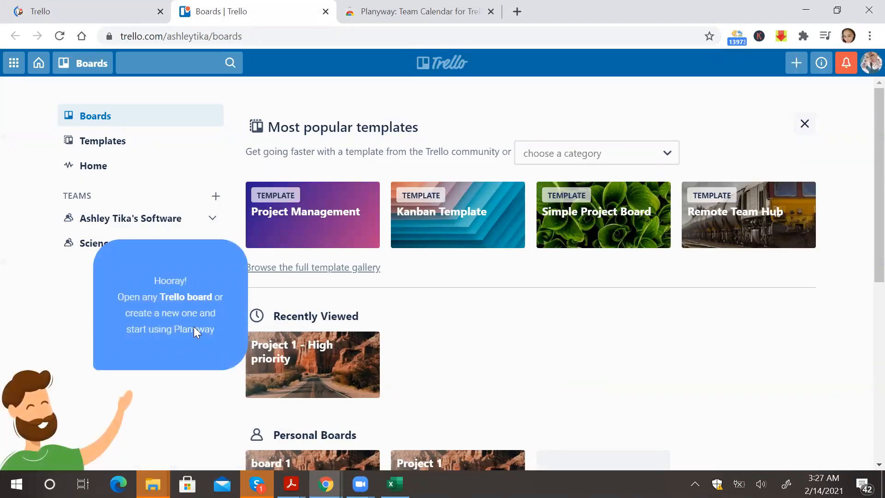
Return to the Project 1 board tab, reload it and decline desktop notifications.
left_click(92, 11)
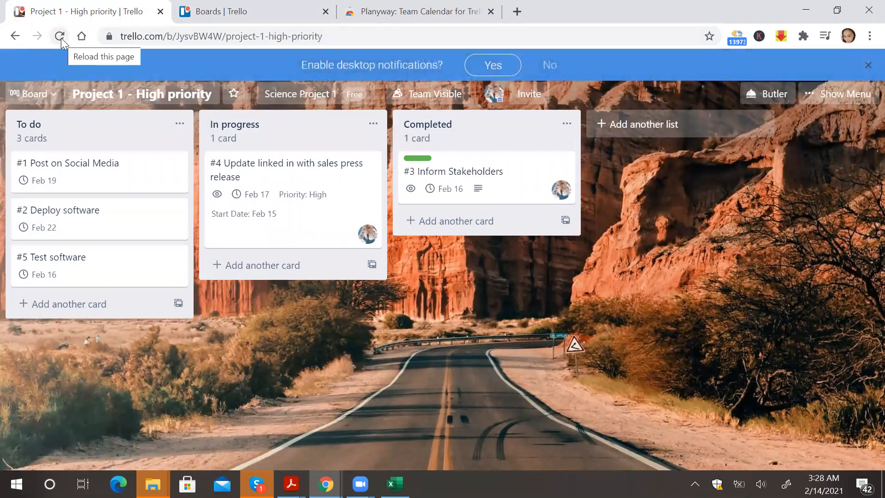
left_click(59, 37)
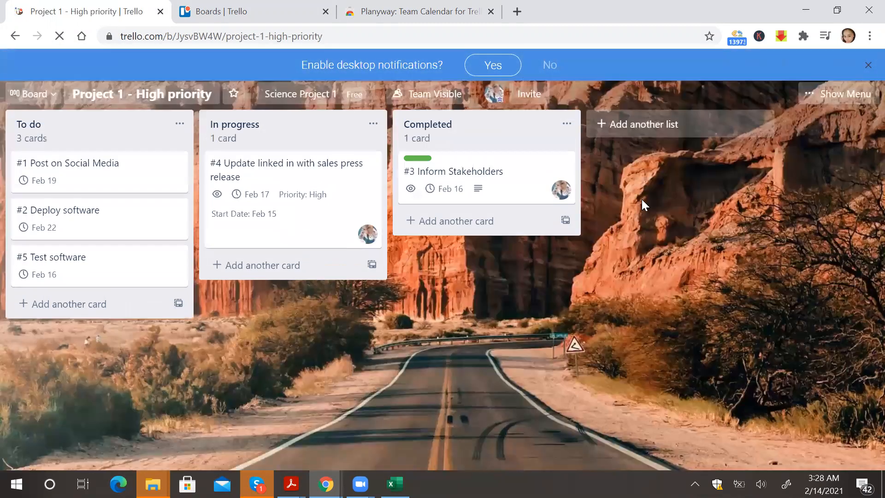
left_click(550, 65)
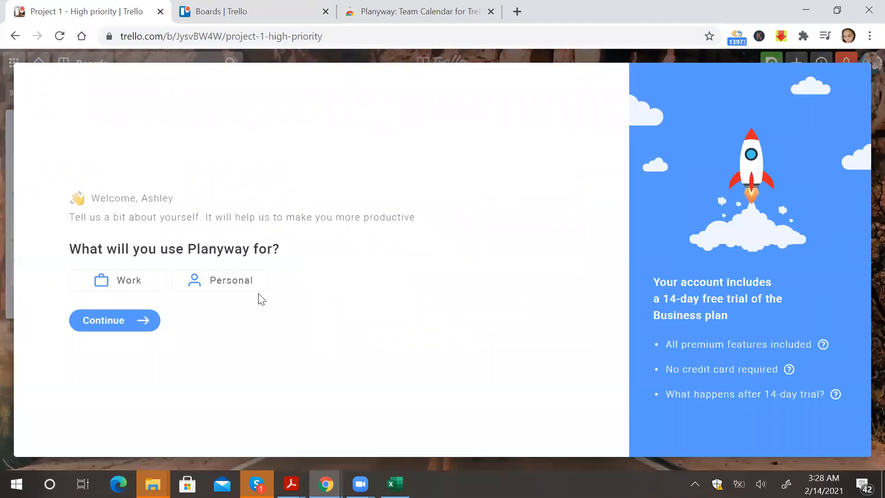
Continue through Planyway's setup and start working with the Timeline view.
left_click(133, 318)
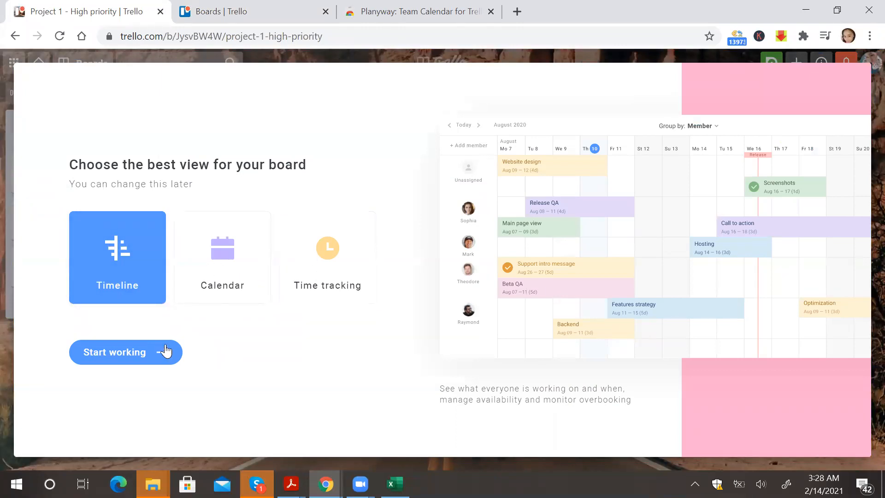
left_click(148, 354)
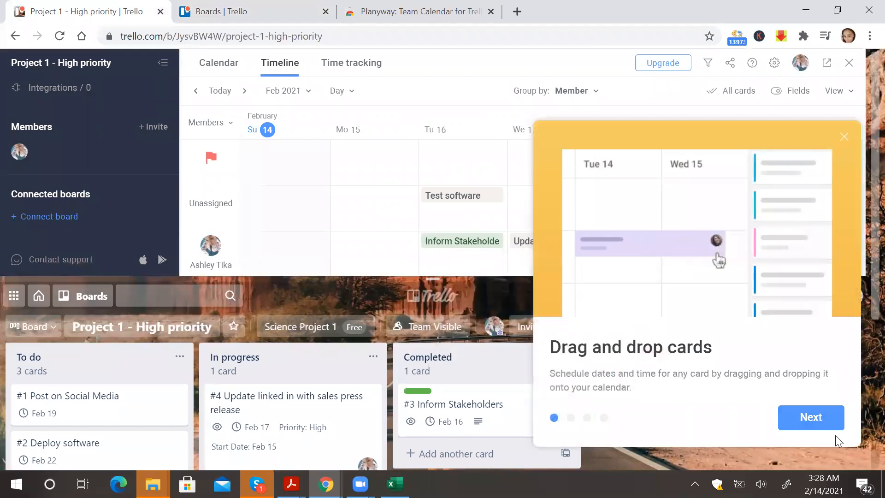
Step through and close the Planyway intro tour, then hide the Planyway timeline panel.
left_click(825, 430)
left_click(821, 431)
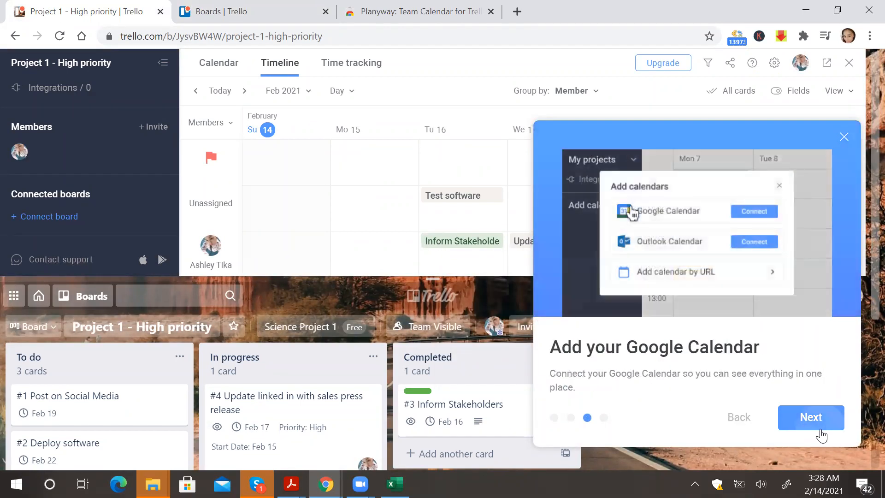
left_click(821, 435)
left_click(844, 136)
scroll(646, 164, "down", 1)
scroll(642, 164, "up", 1)
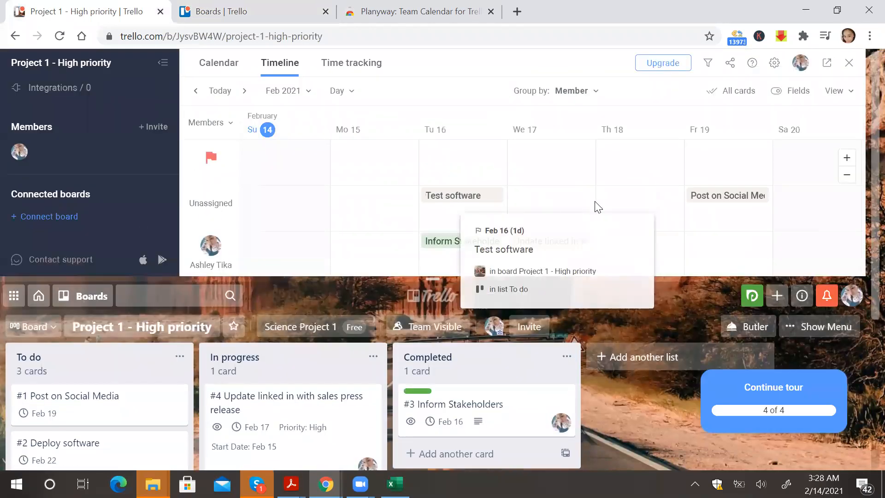
mouse_move(497, 203)
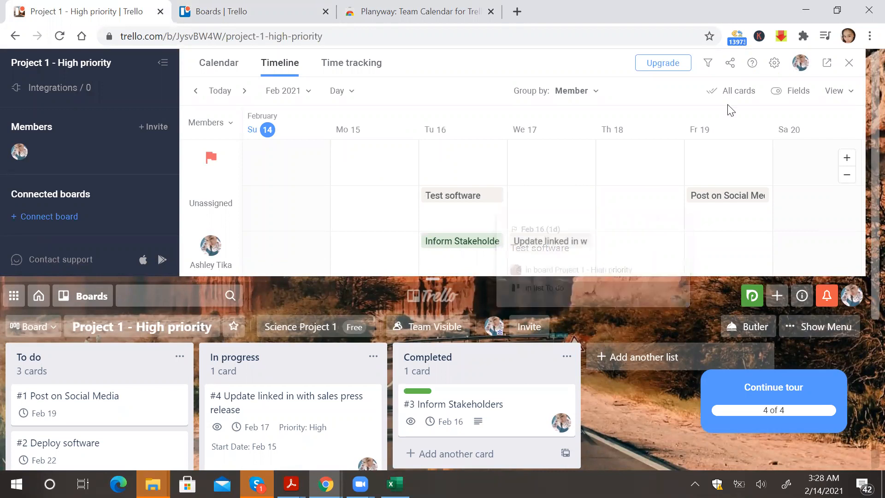
left_click(850, 69)
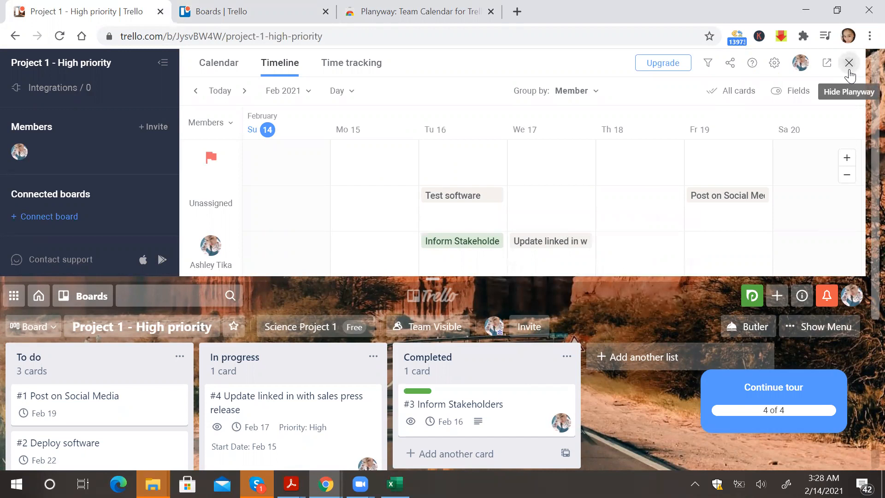